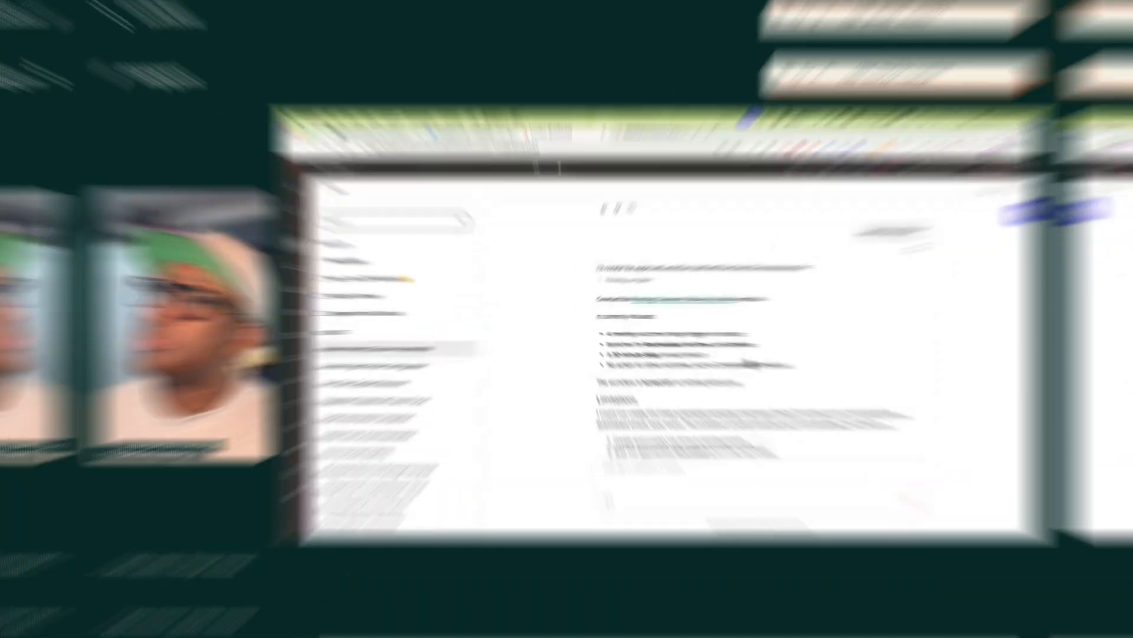
Open the contact enrollment trigger and inspect its Group 1 meeting conditions, expanding the Meeting outcome filter
scroll(545, 229, "down", 2)
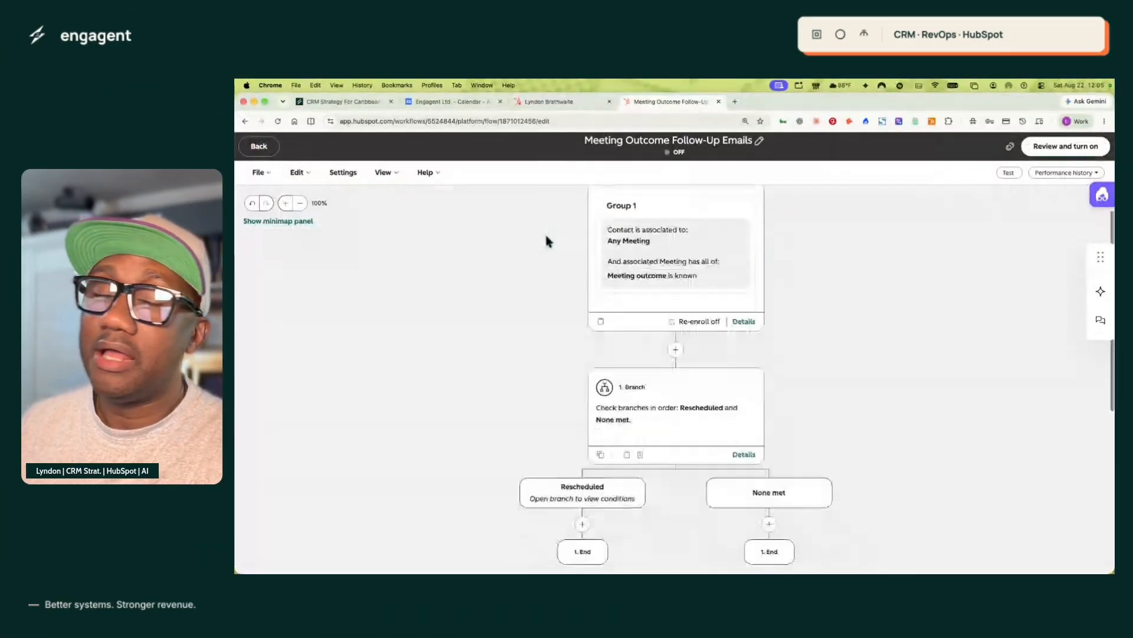
scroll(544, 232, "up", 2)
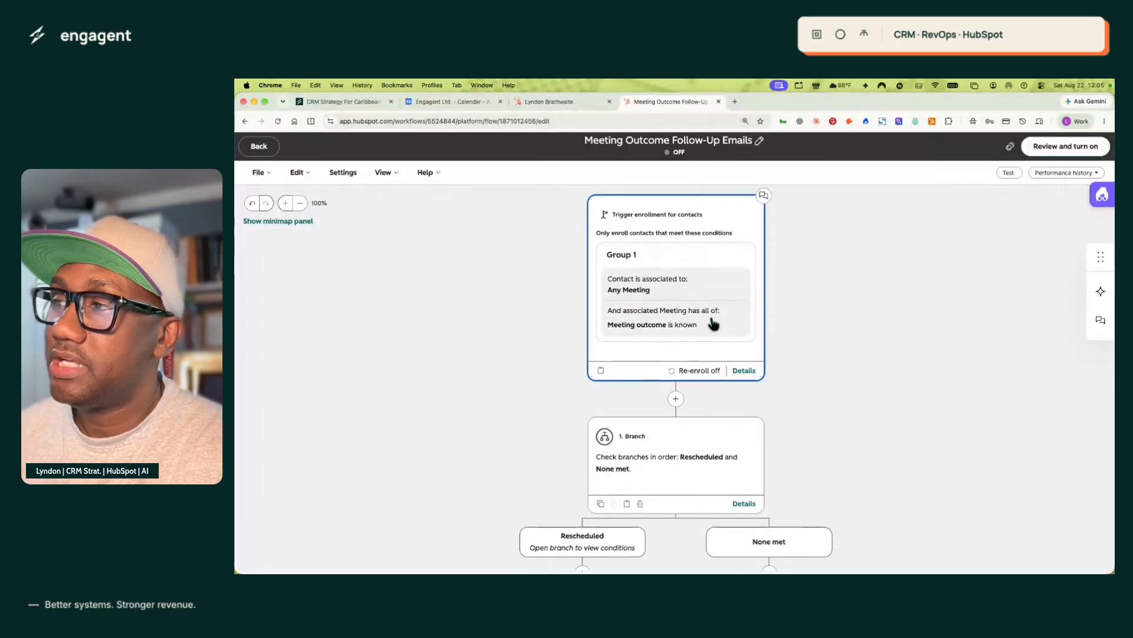
left_click(687, 264)
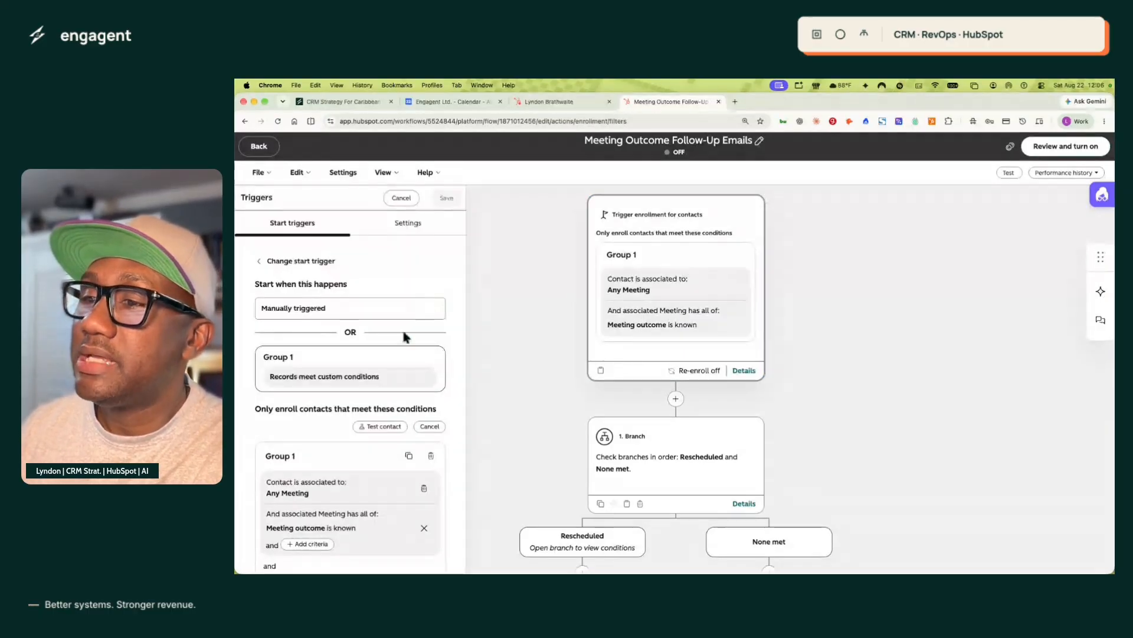
scroll(369, 358, "down", 3)
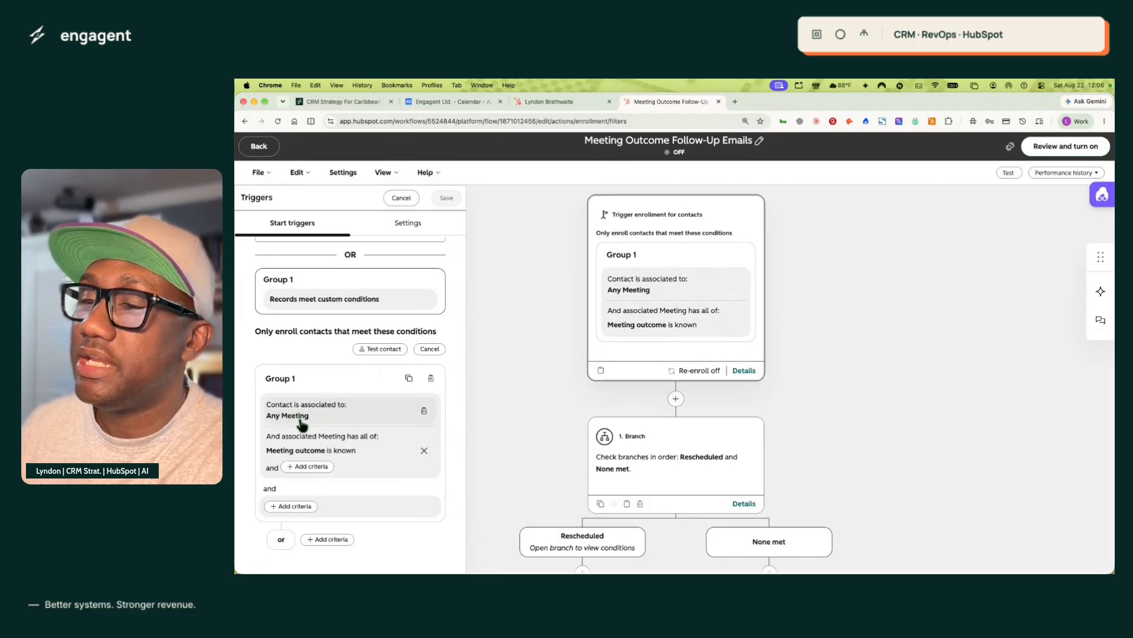
left_click(336, 457)
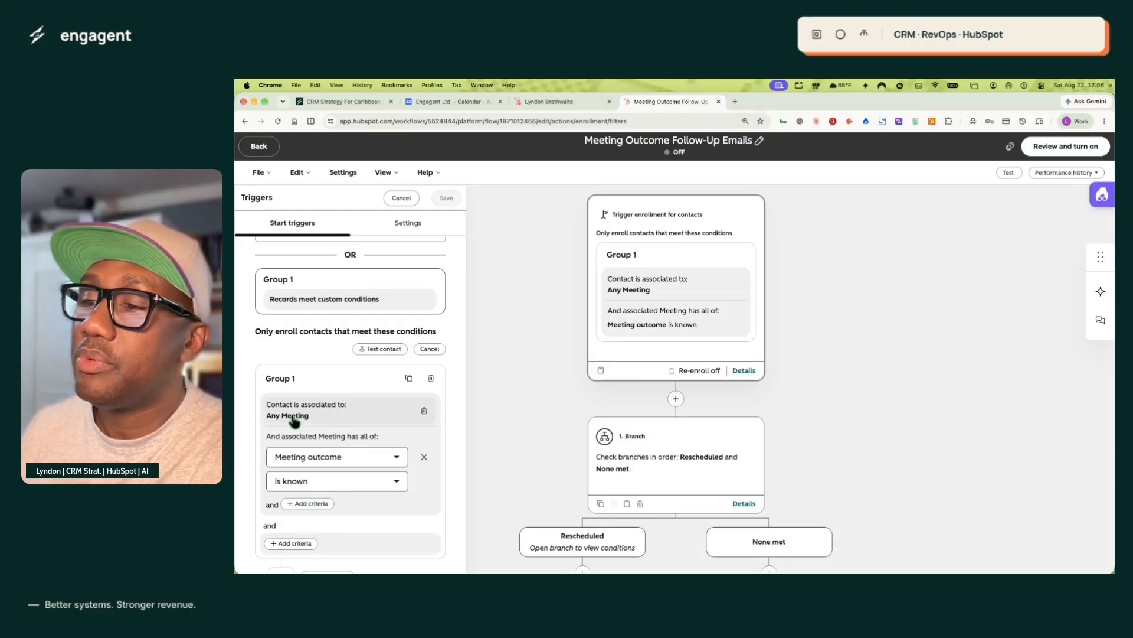
scroll(328, 526, "down", 1)
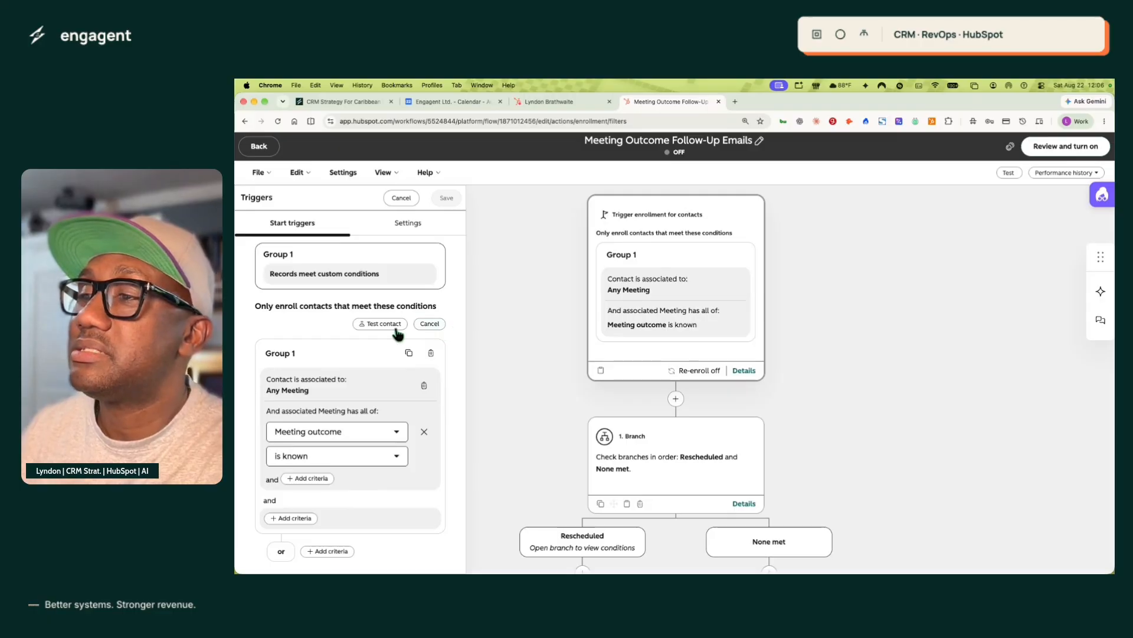
Test the enrollment conditions against a contact found by name, and exit editing of the criteria
scroll(390, 331, "up", 5)
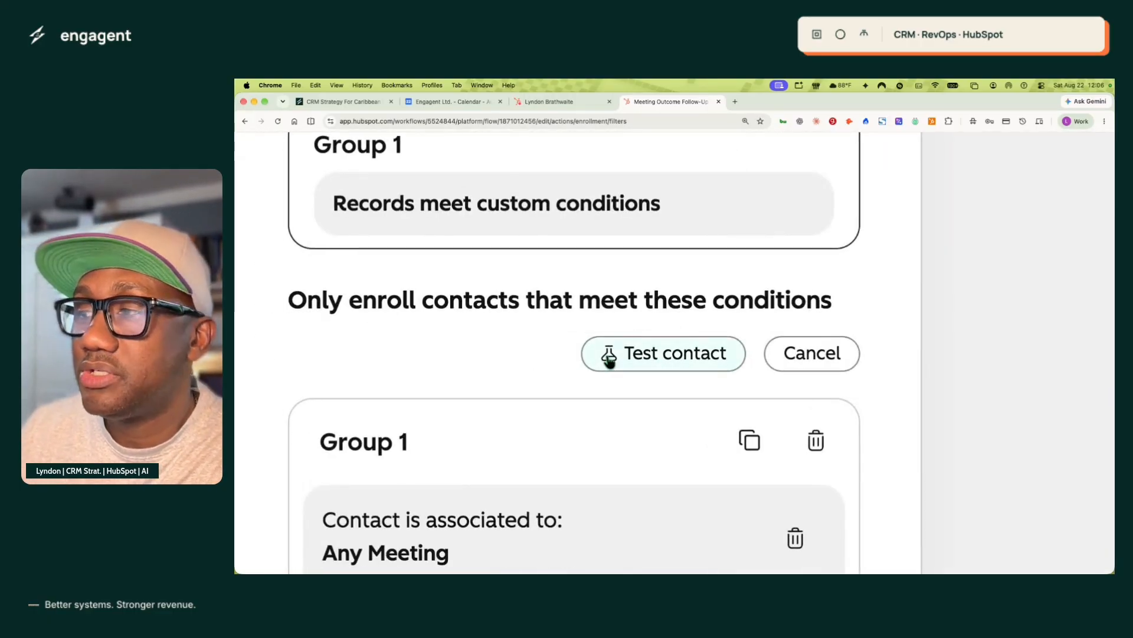
scroll(488, 351, "right", 2)
scroll(514, 351, "left", 1)
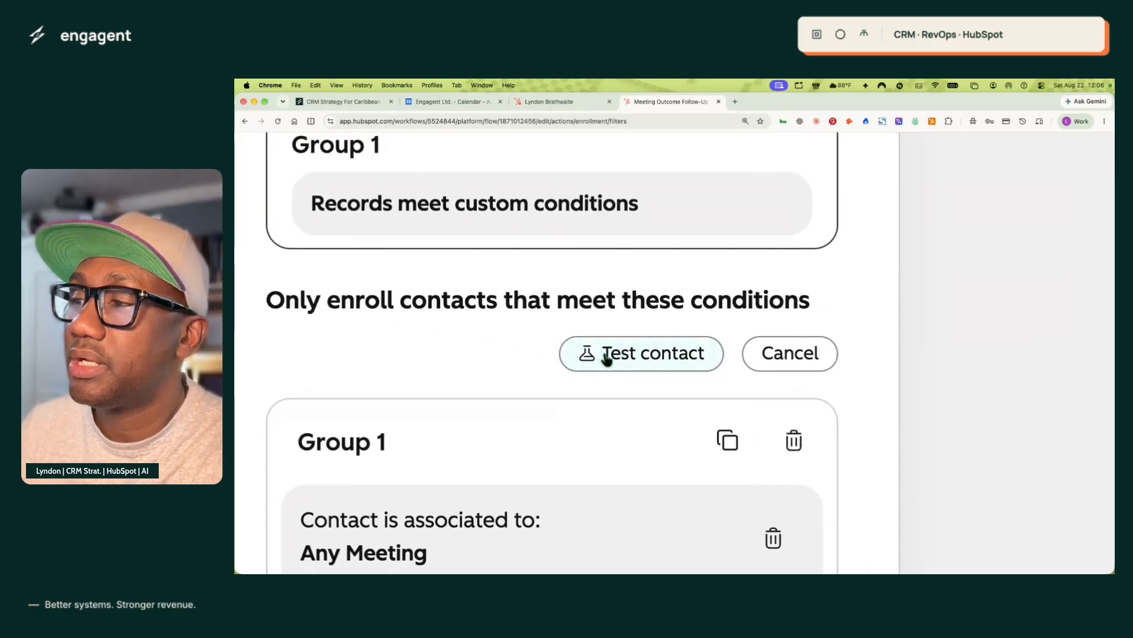
scroll(607, 357, "down", 5)
left_click(382, 324)
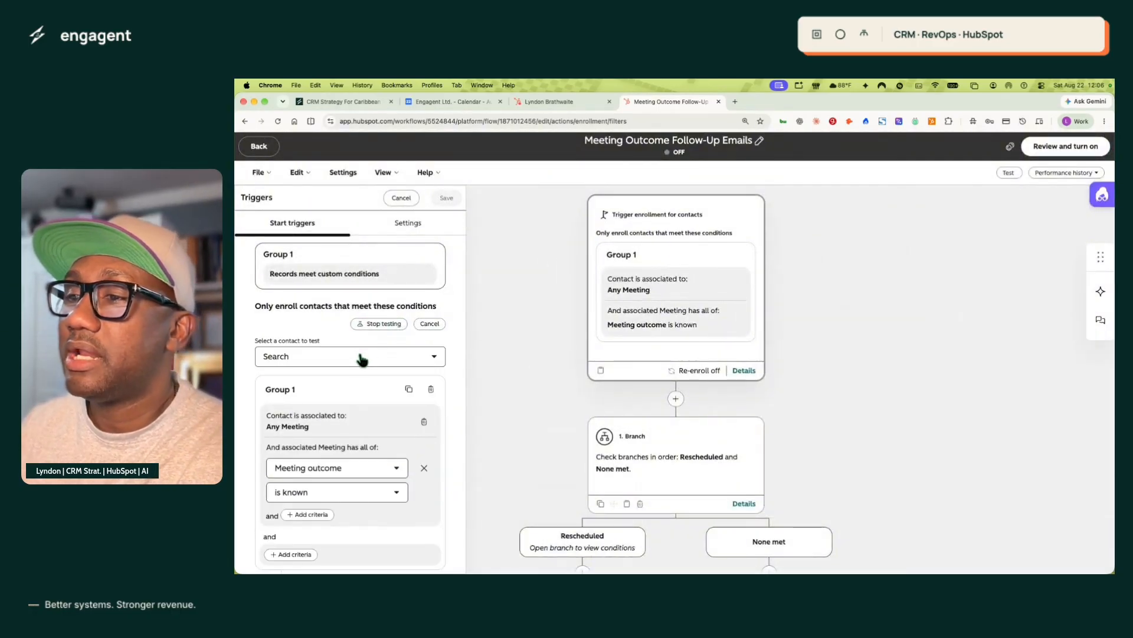
left_click(362, 356)
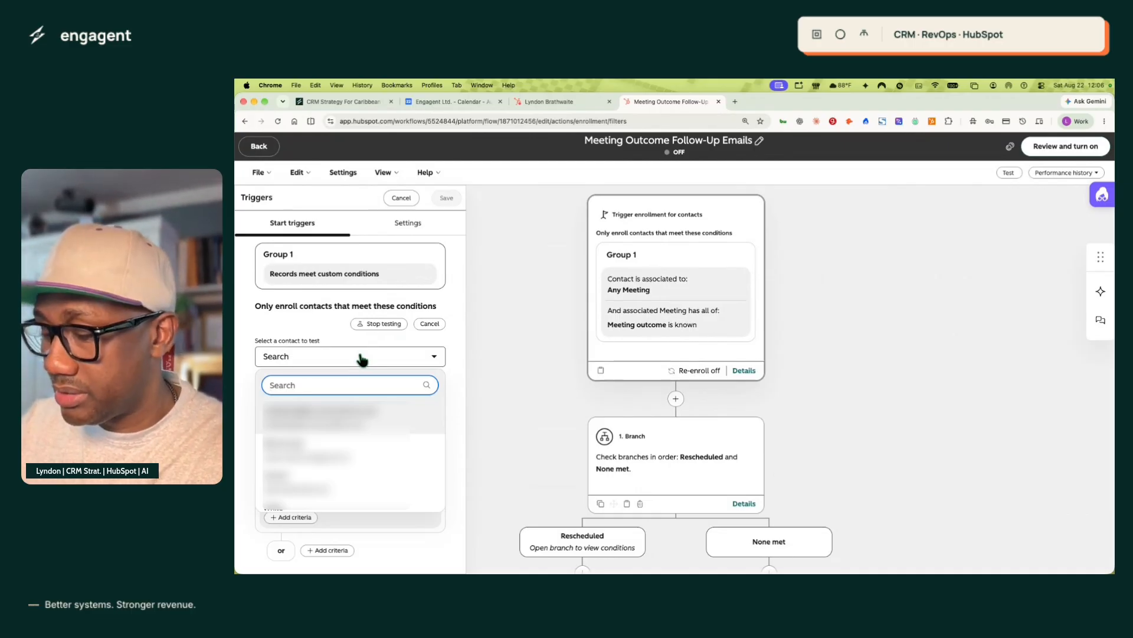
type("lyndon")
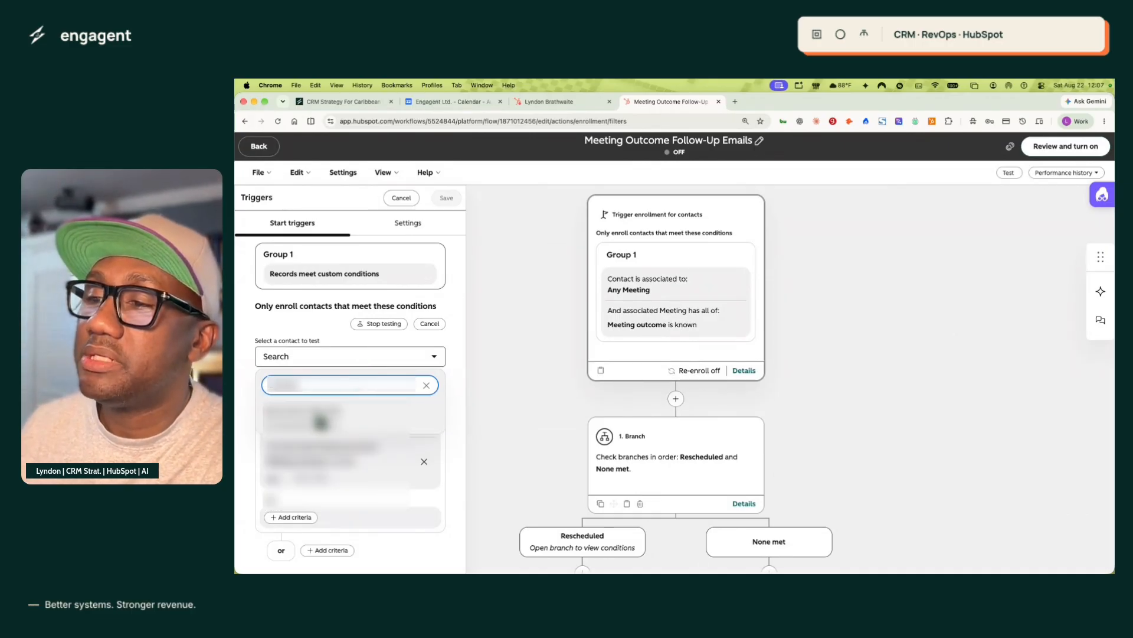
left_click(317, 412)
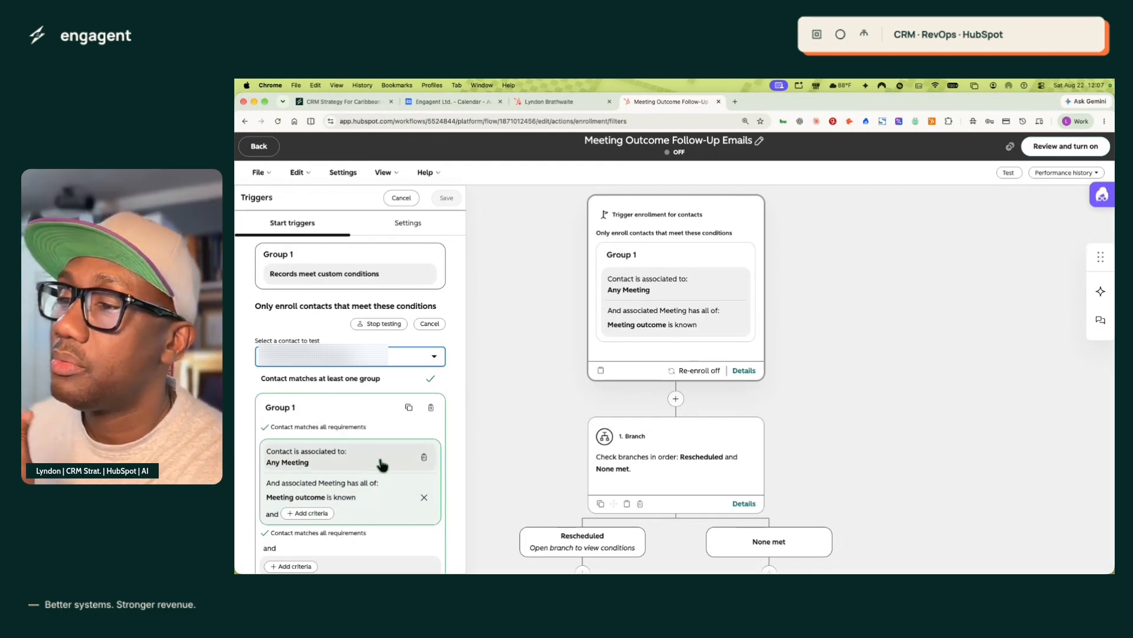
scroll(397, 466, "down", 2)
scroll(397, 463, "up", 2)
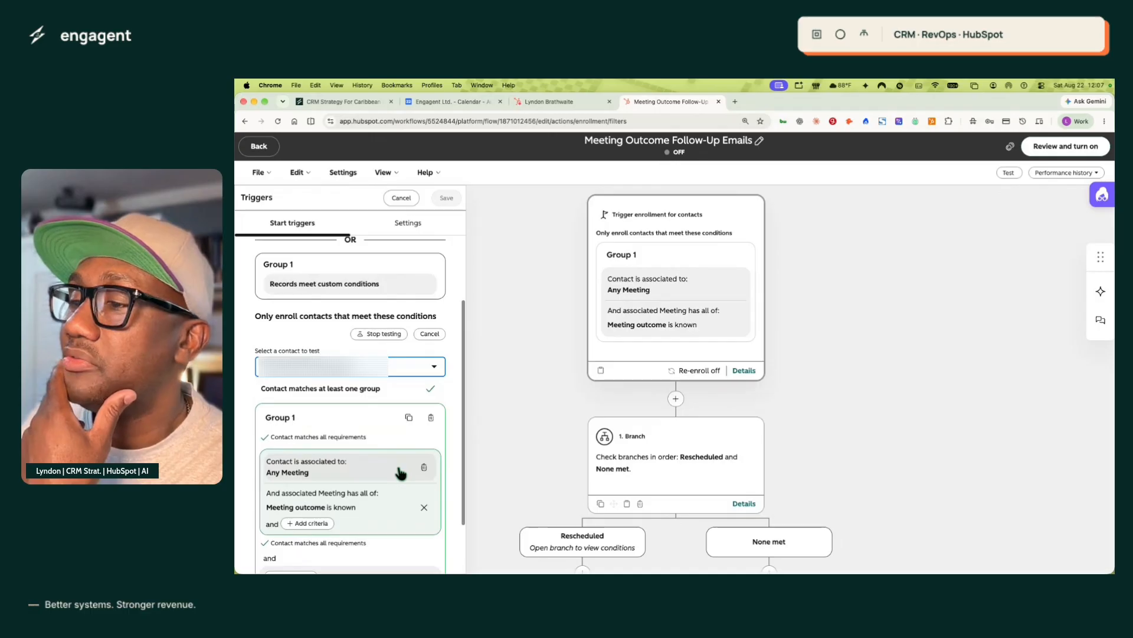
left_click(430, 334)
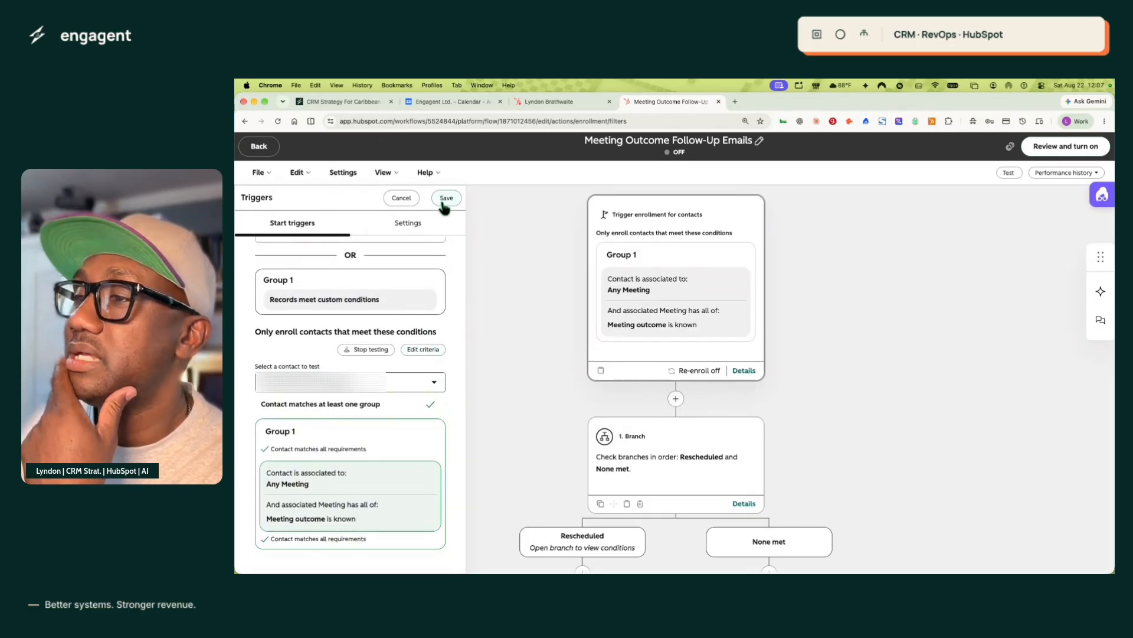
Try enabling re-enrollment after workflow completion in the trigger settings, switch it back off, and save the trigger
scroll(411, 254, "up", 2)
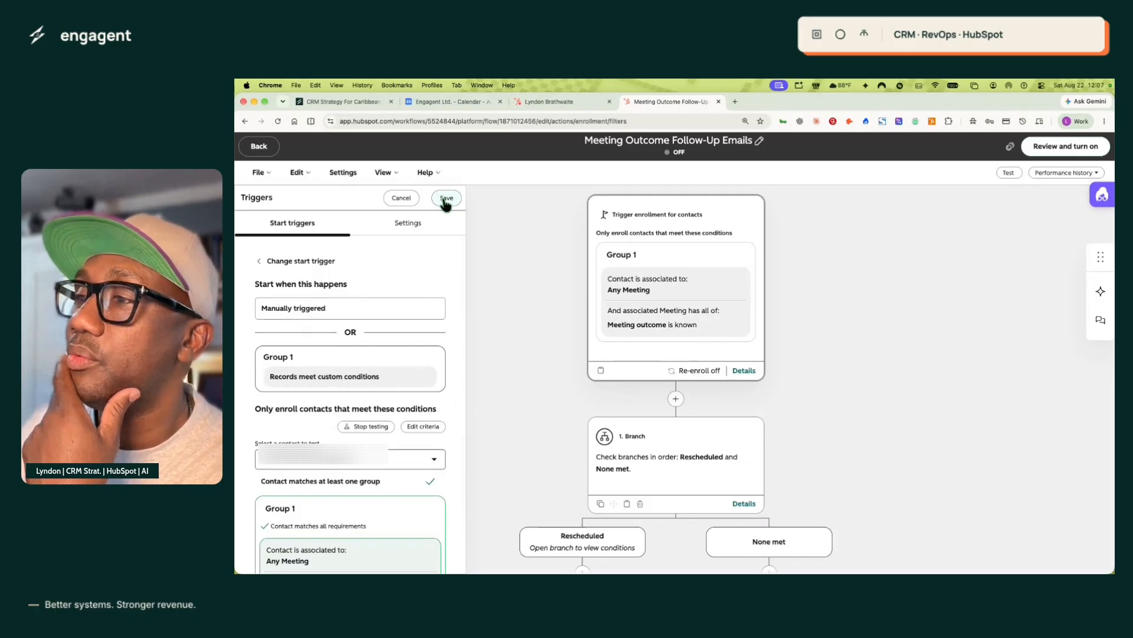
left_click(409, 225)
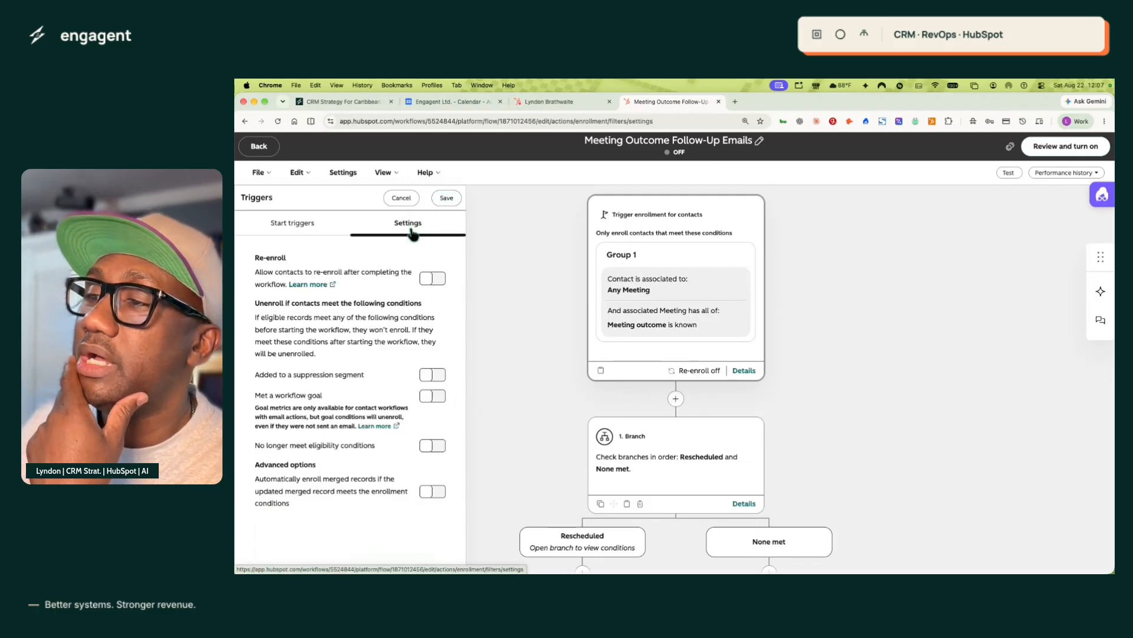
left_click(437, 284)
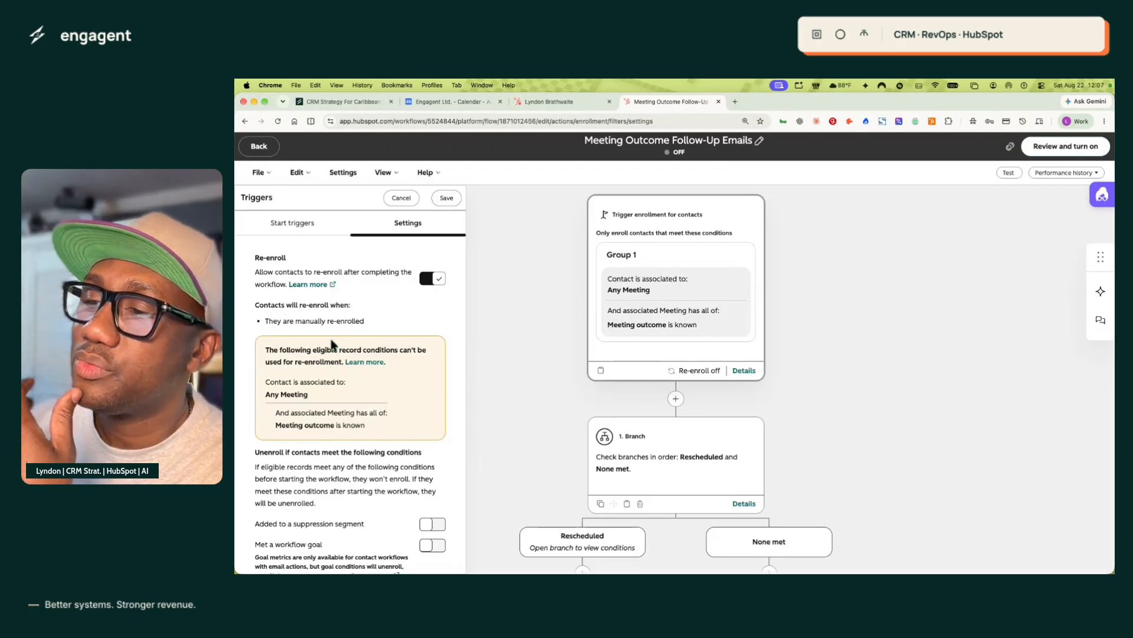
left_click(428, 279)
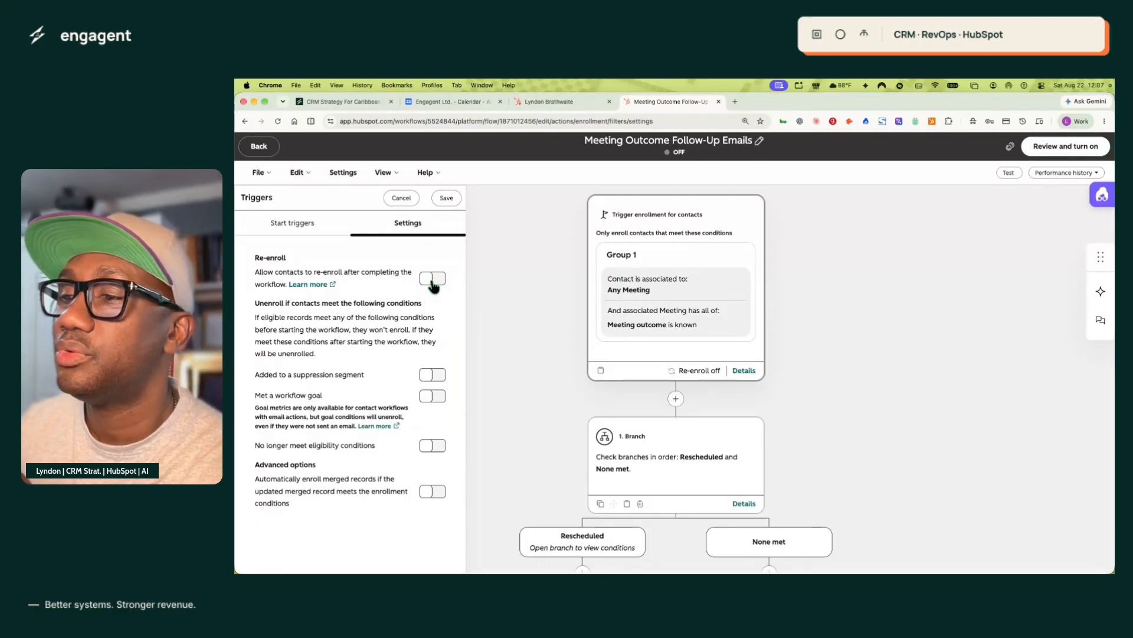
left_click(432, 279)
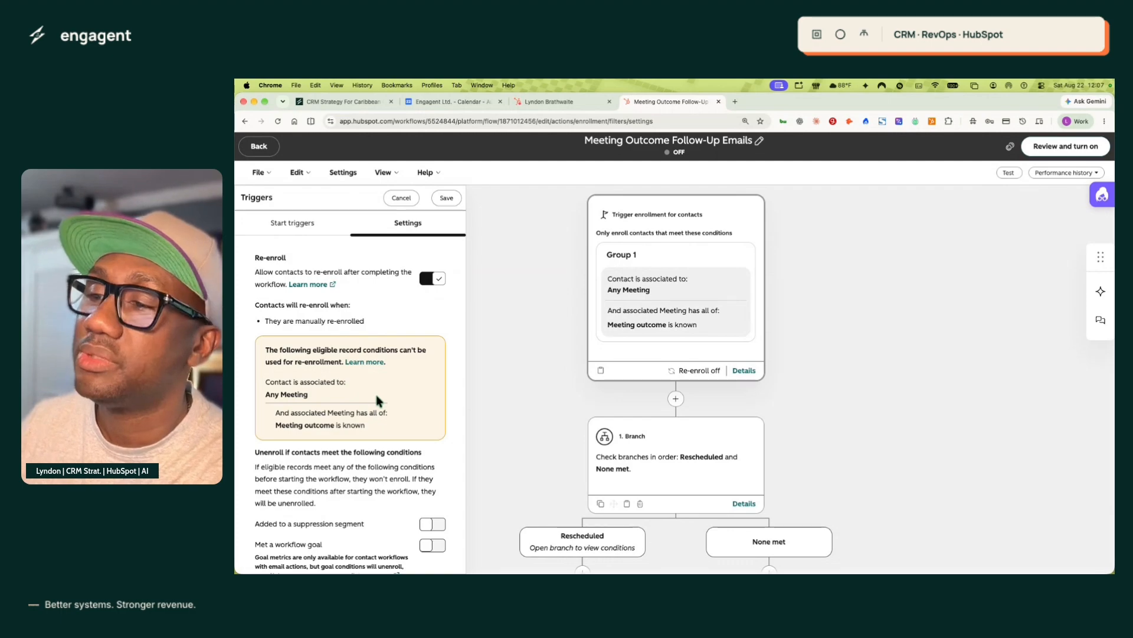
left_click(433, 278)
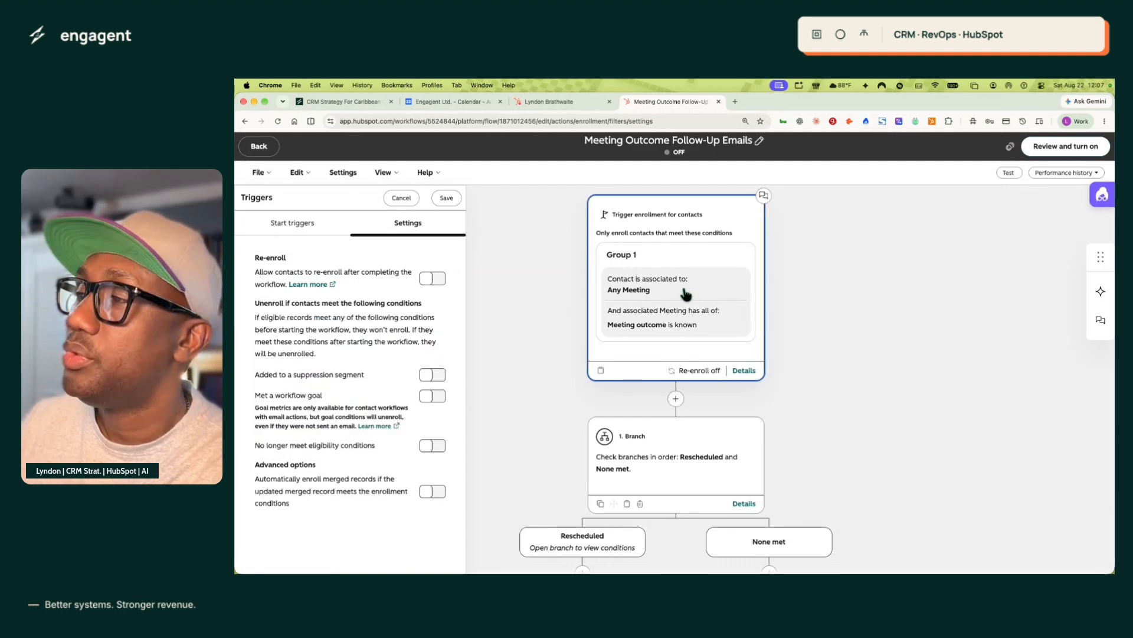
left_click(447, 199)
Open the AI assistant conversation and review its summary of the created workflow's branches, delays and limitations
scroll(665, 413, "down", 3)
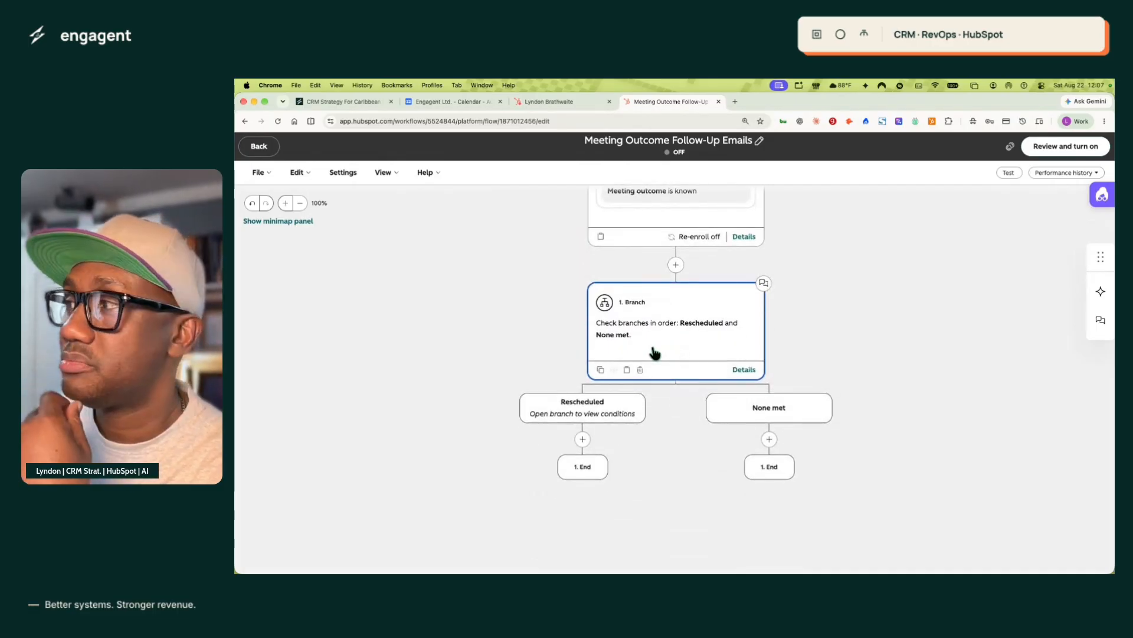
left_click(1101, 292)
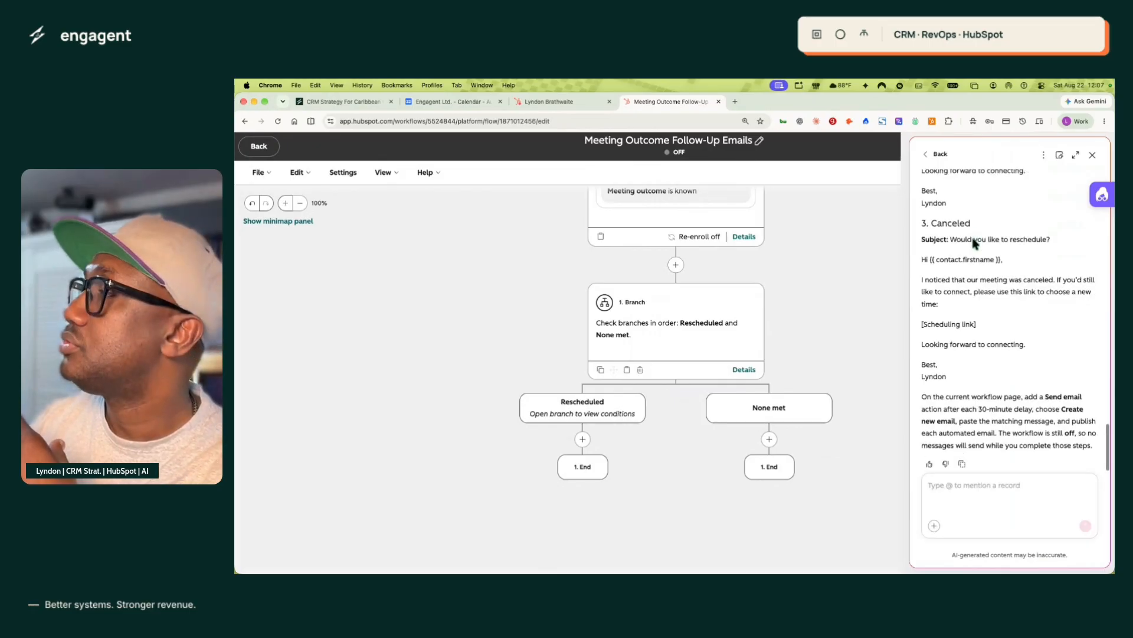
scroll(975, 242, "up", 10)
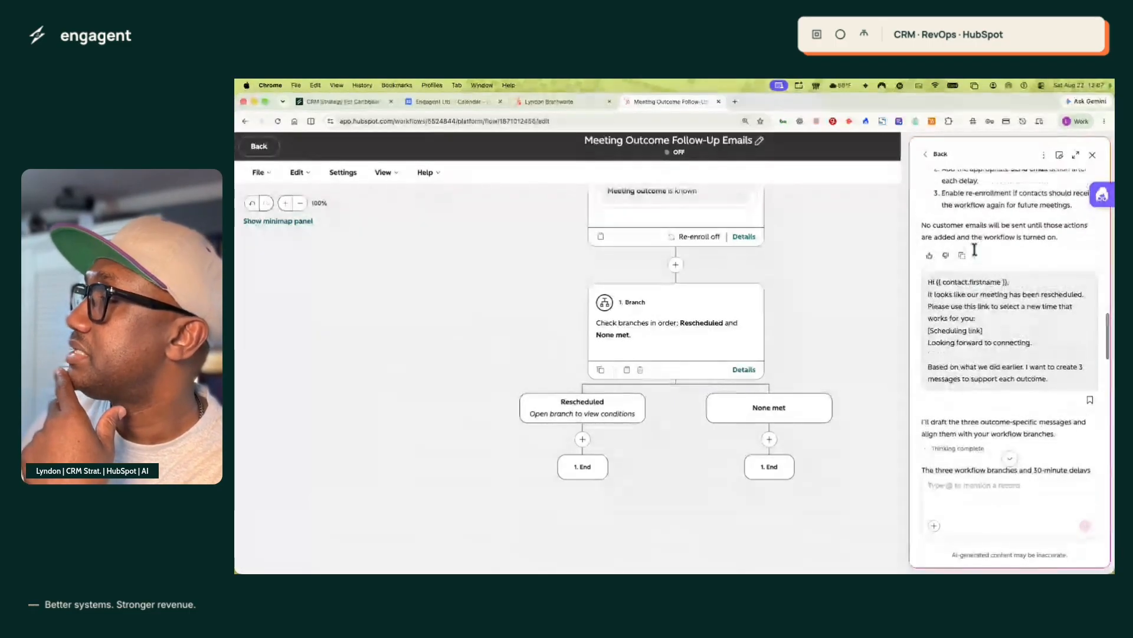
scroll(976, 252, "up", 5)
scroll(977, 254, "up", 3)
Open the branch action's Rescheduled criteria for editing and check the available Meeting outcome options
left_click(676, 321)
scroll(335, 364, "down", 1)
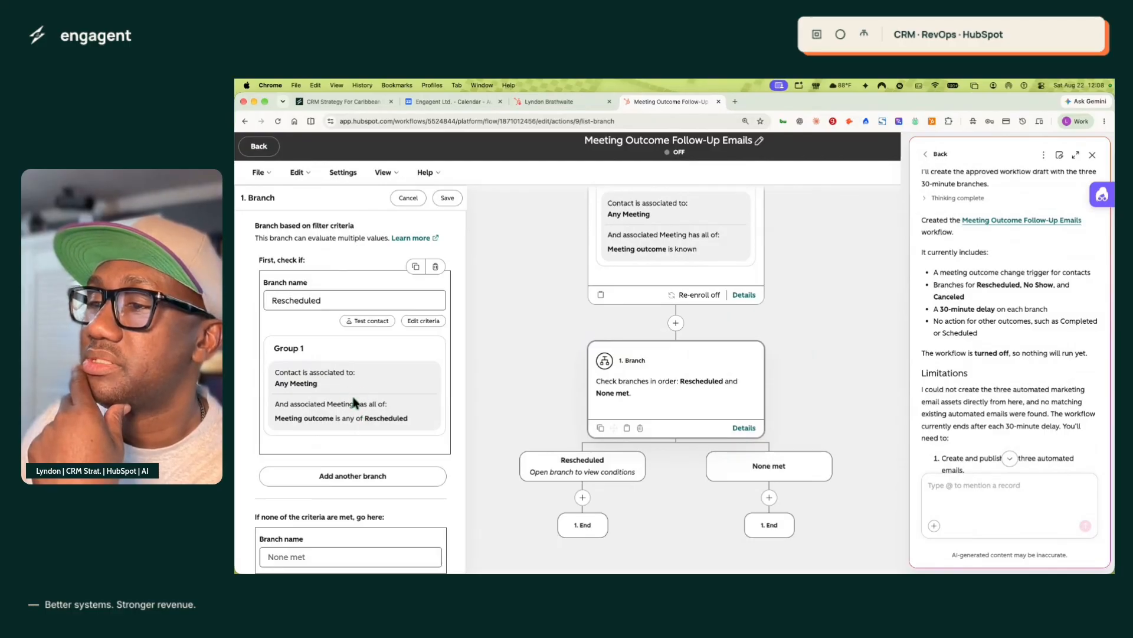
left_click(424, 321)
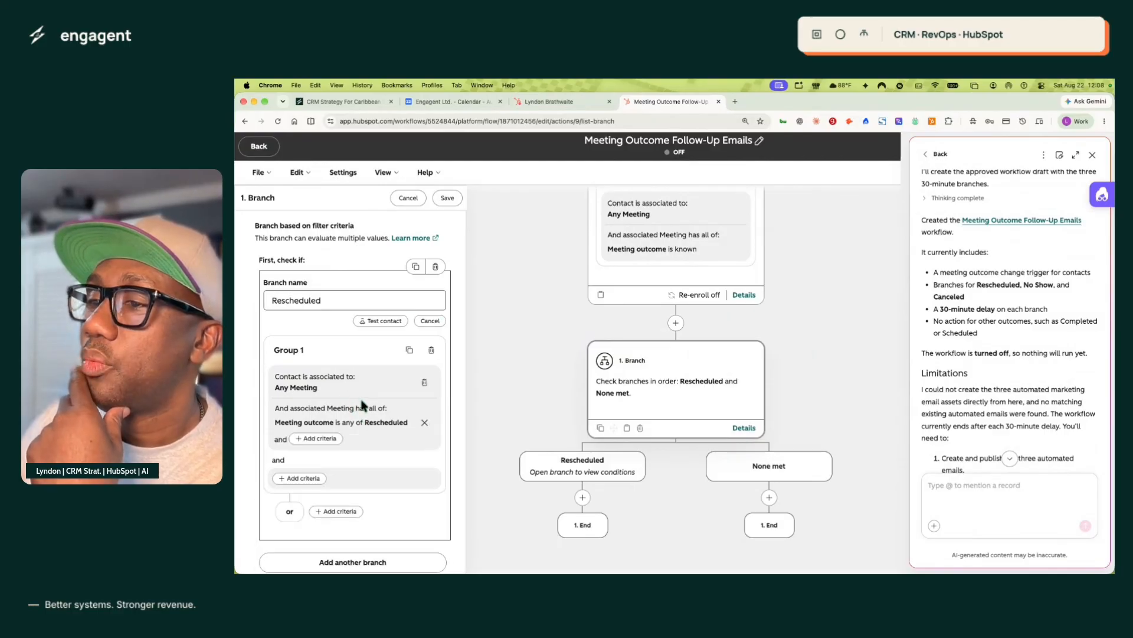
left_click(372, 430)
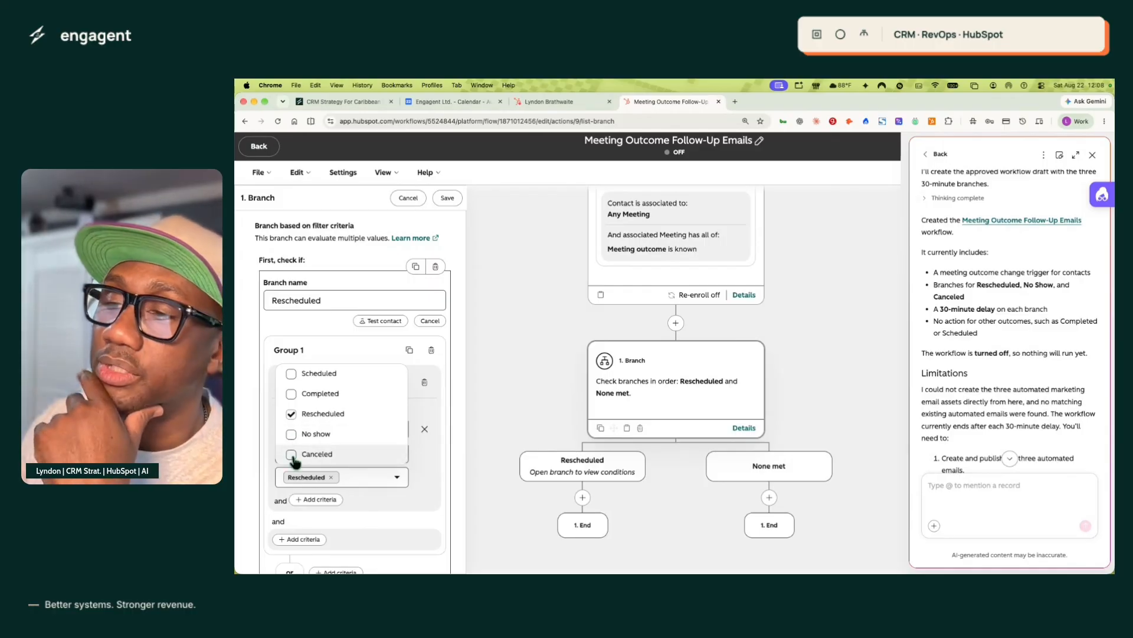
left_click(282, 406)
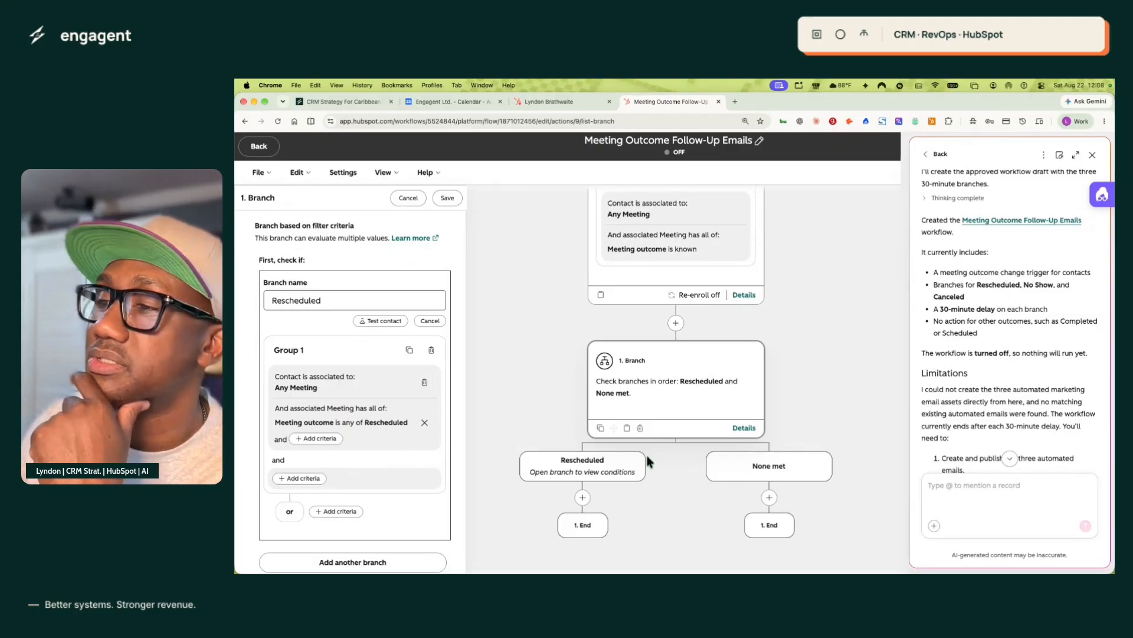
Try duplicating the Group 1 criteria within the Rescheduled branch, and delete the duplicate group
scroll(649, 389, "down", 3)
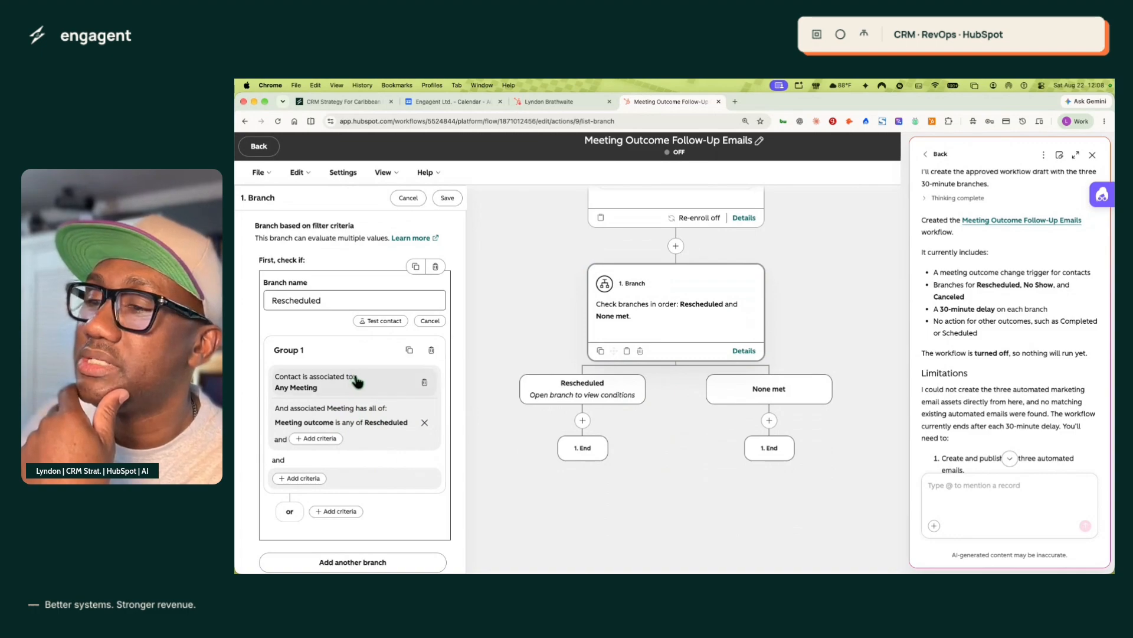
scroll(346, 405, "down", 1)
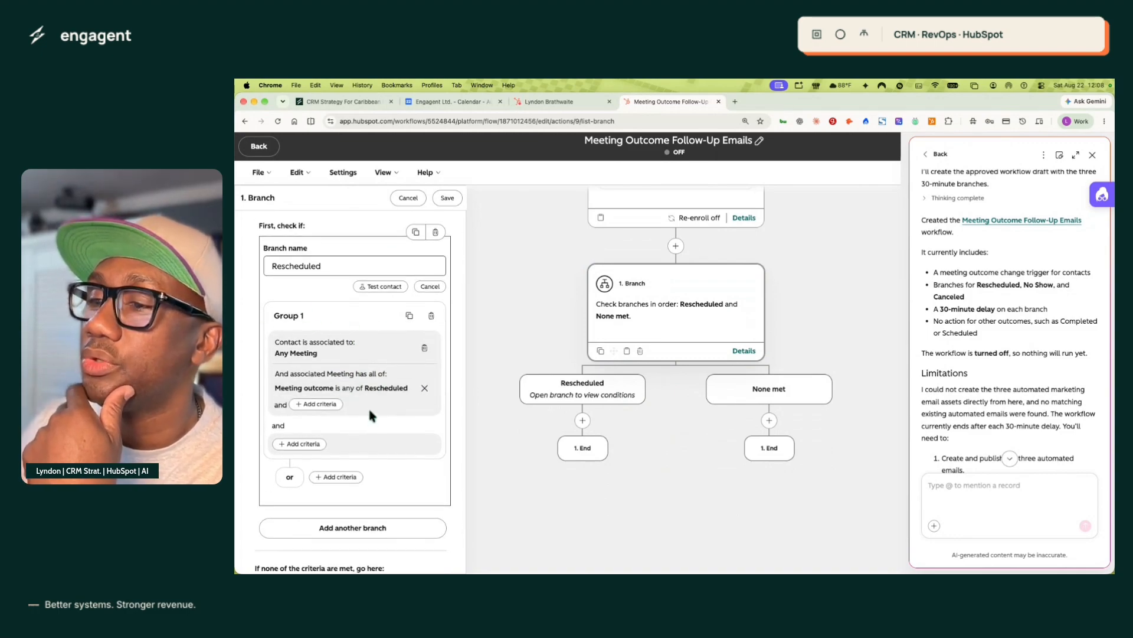
left_click(410, 316)
scroll(402, 330, "up", 3)
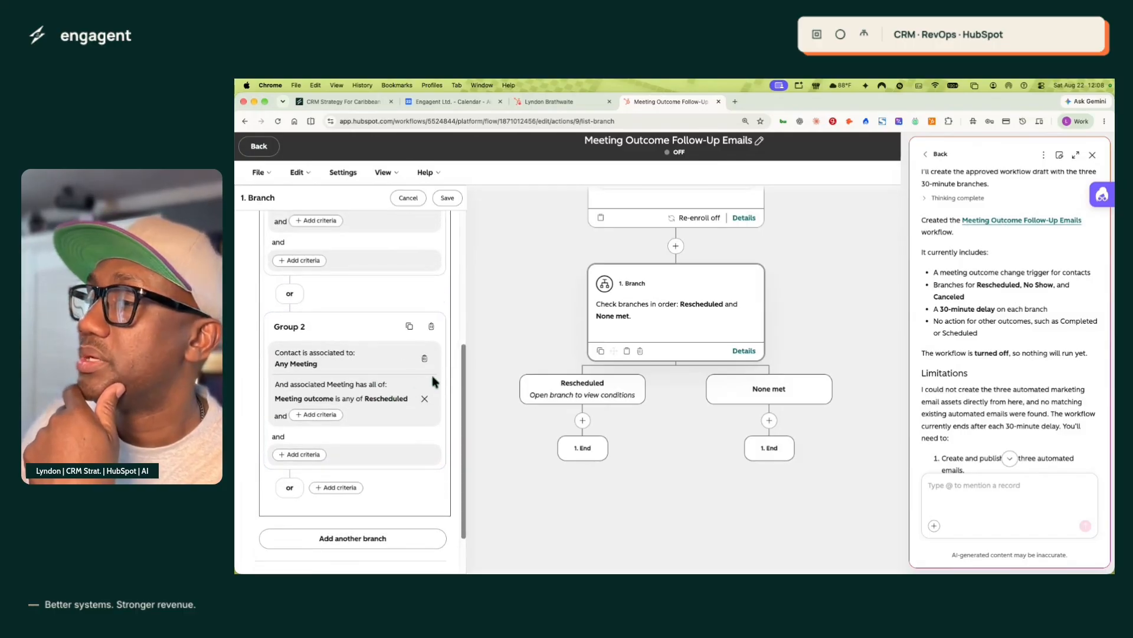
scroll(414, 377, "up", 1)
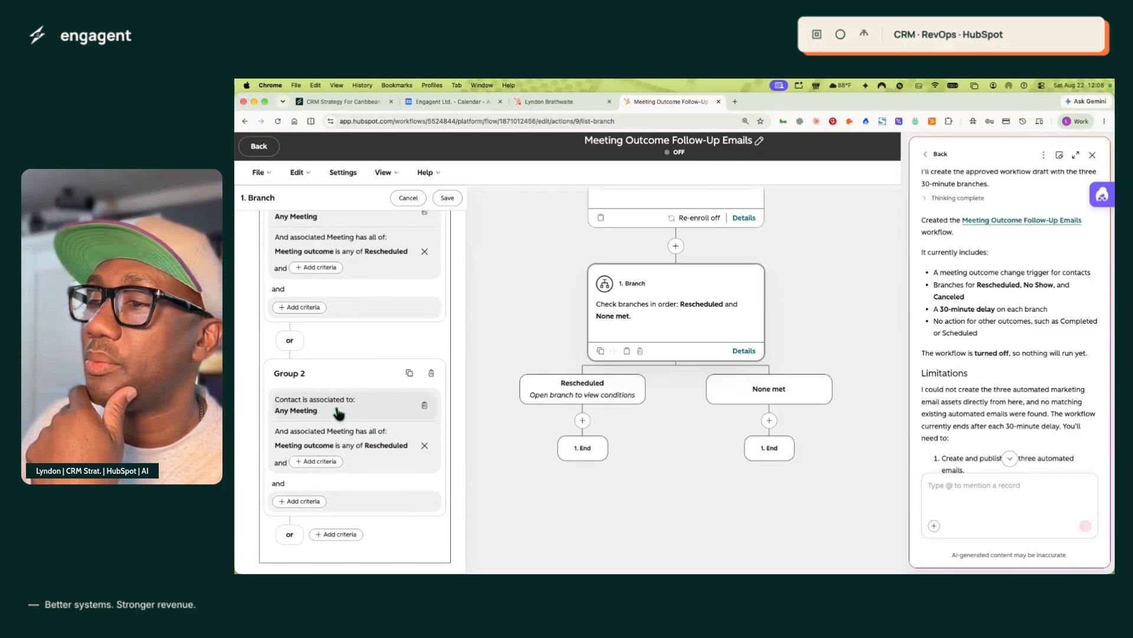
scroll(334, 402, "up", 3)
scroll(334, 402, "down", 2)
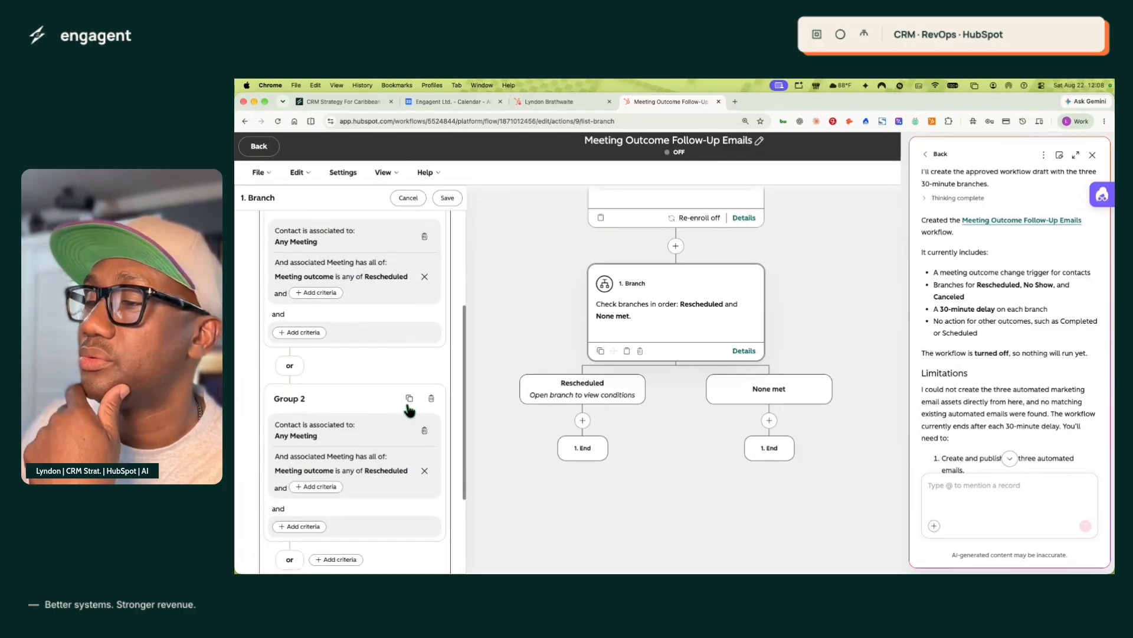
left_click(431, 397)
left_click(482, 425)
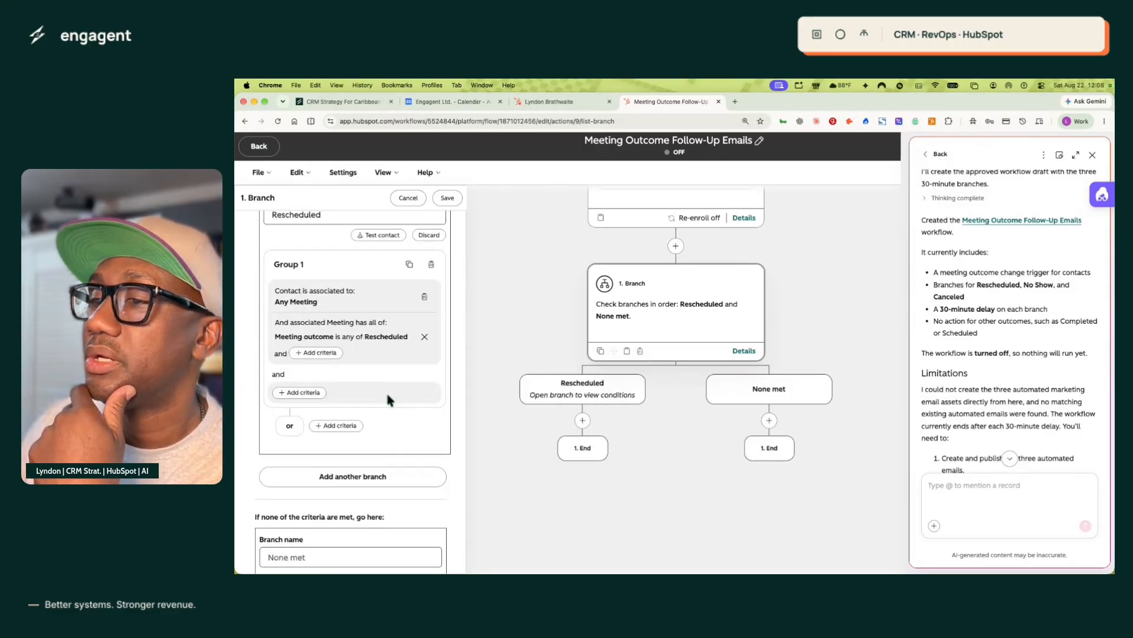
Clone the whole Rescheduled branch, including its meeting outcome criteria, within the branch action
scroll(374, 394, "up", 2)
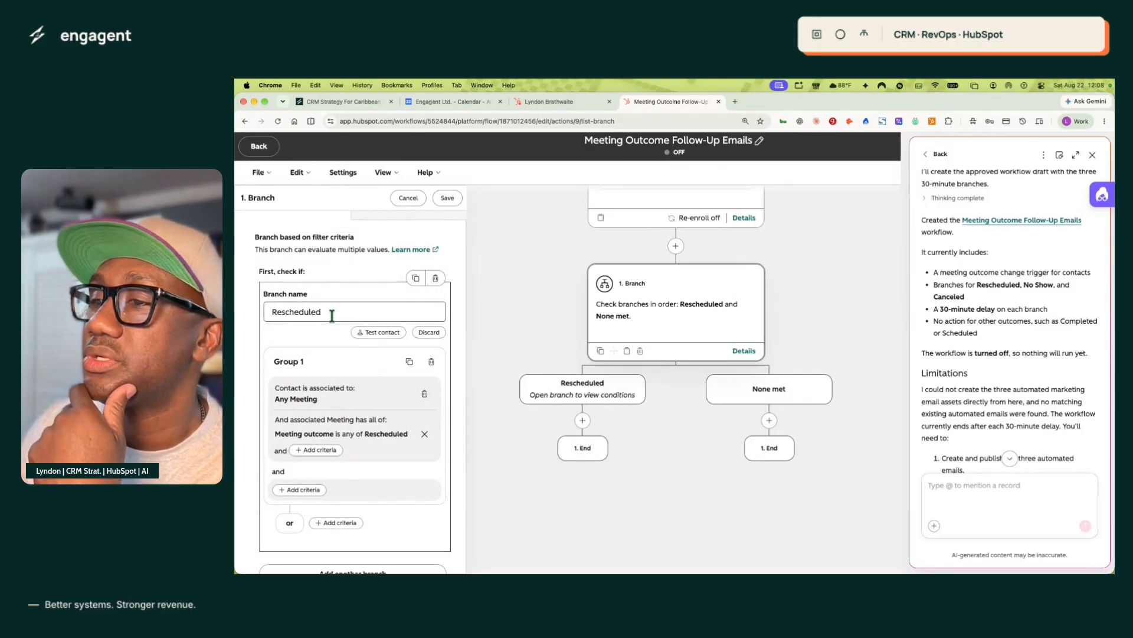
left_click(416, 277)
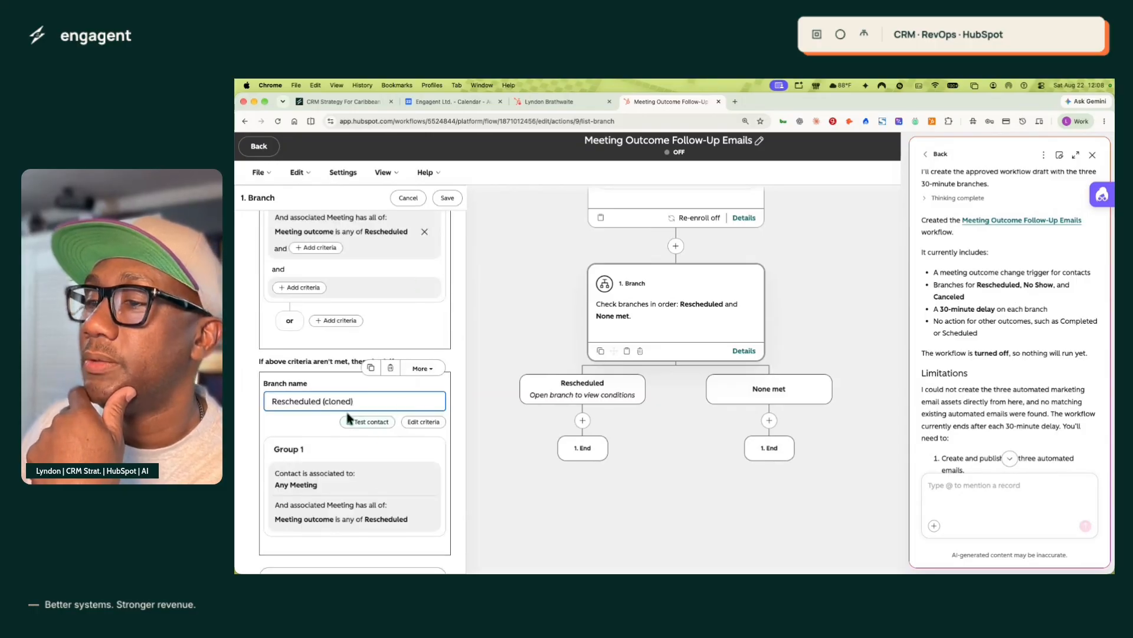
Rename the cloned Rescheduled branch as No Show and change its Meeting outcome criterion to No show
left_click_drag(353, 402, 264, 409)
type("No Show")
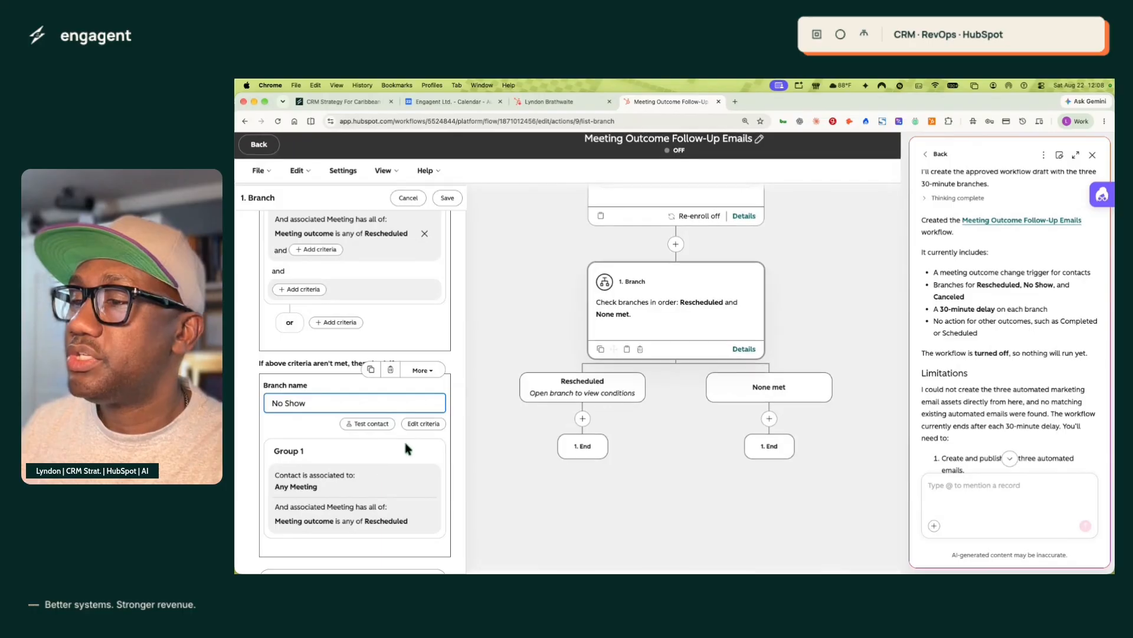
left_click(424, 425)
scroll(381, 492, "down", 3)
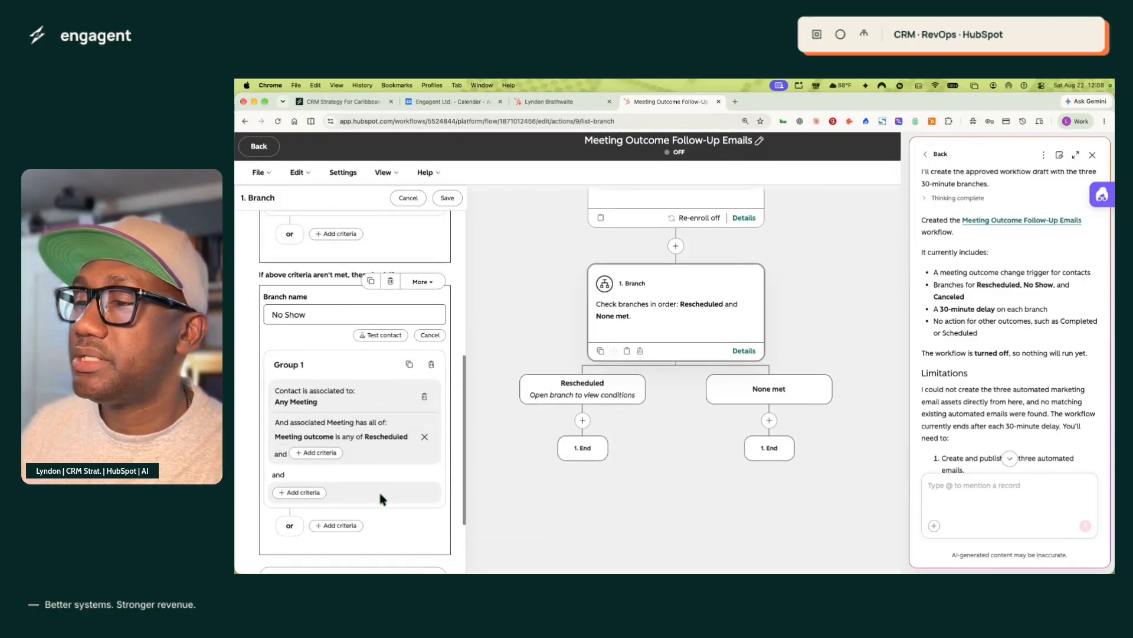
left_click(379, 438)
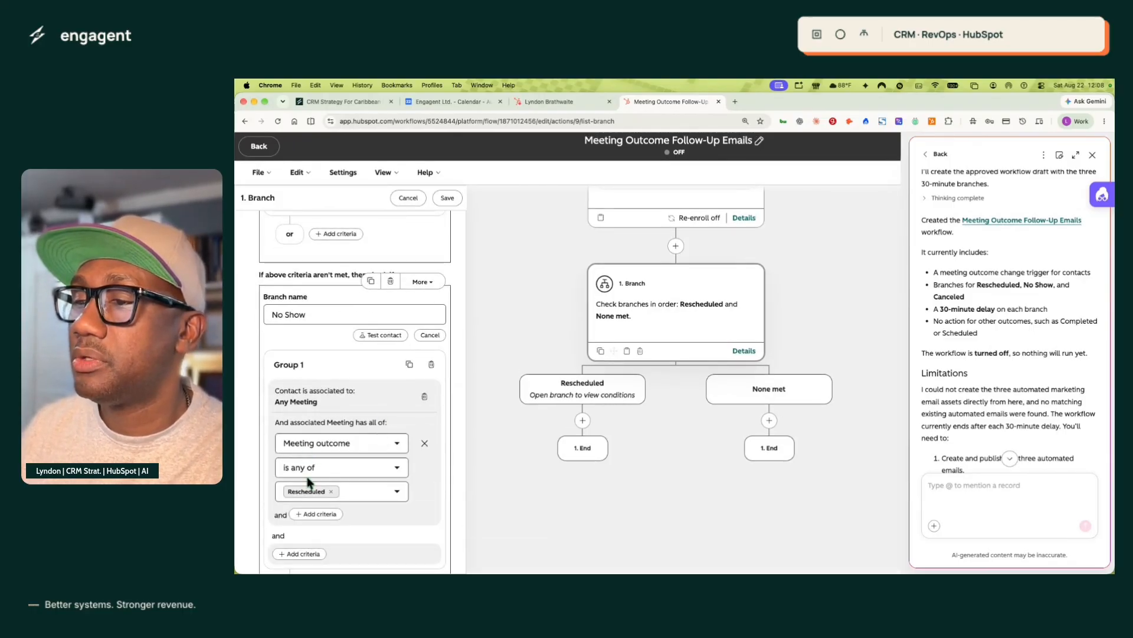
left_click(332, 493)
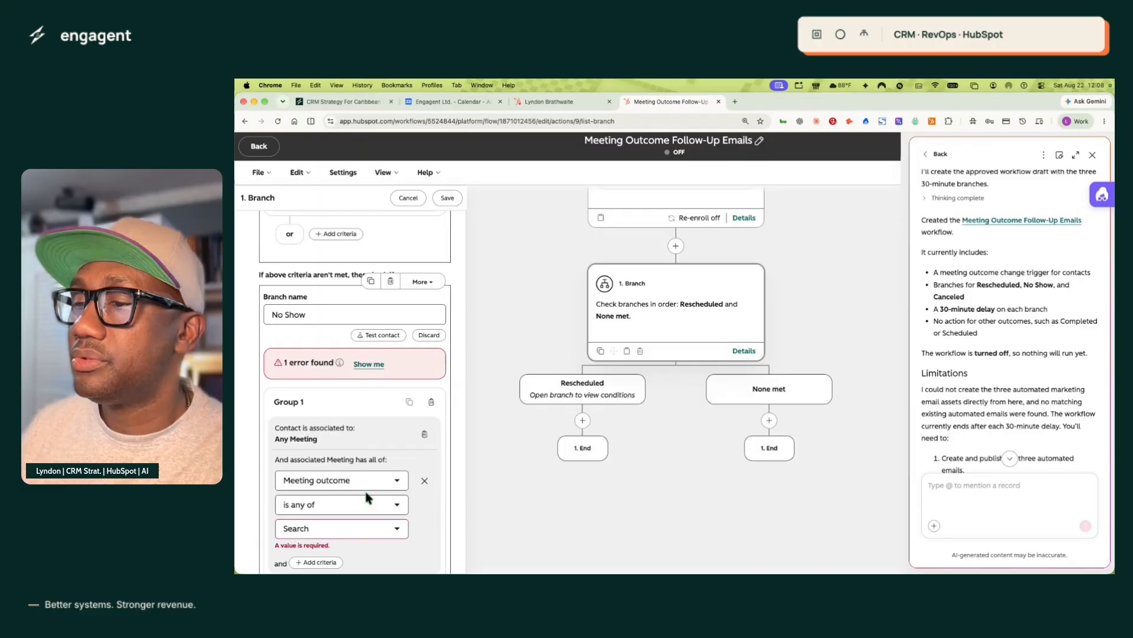
left_click(361, 529)
left_click(326, 487)
left_click(411, 519)
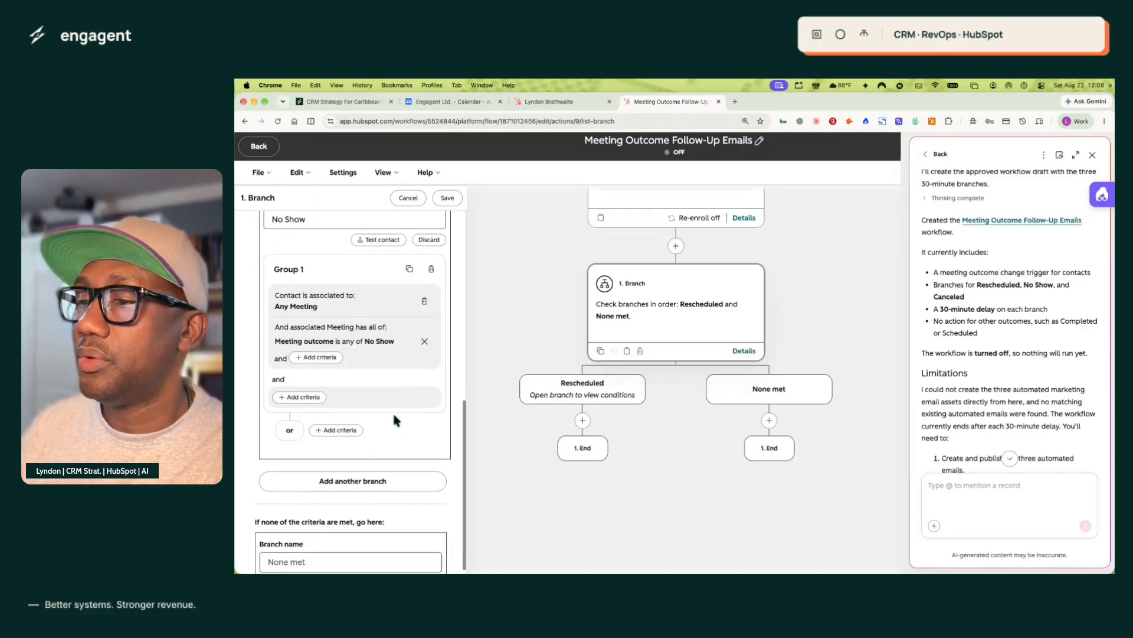
Clone the No Show branch with its criteria and name the copy Cancelled
scroll(379, 438, "up", 3)
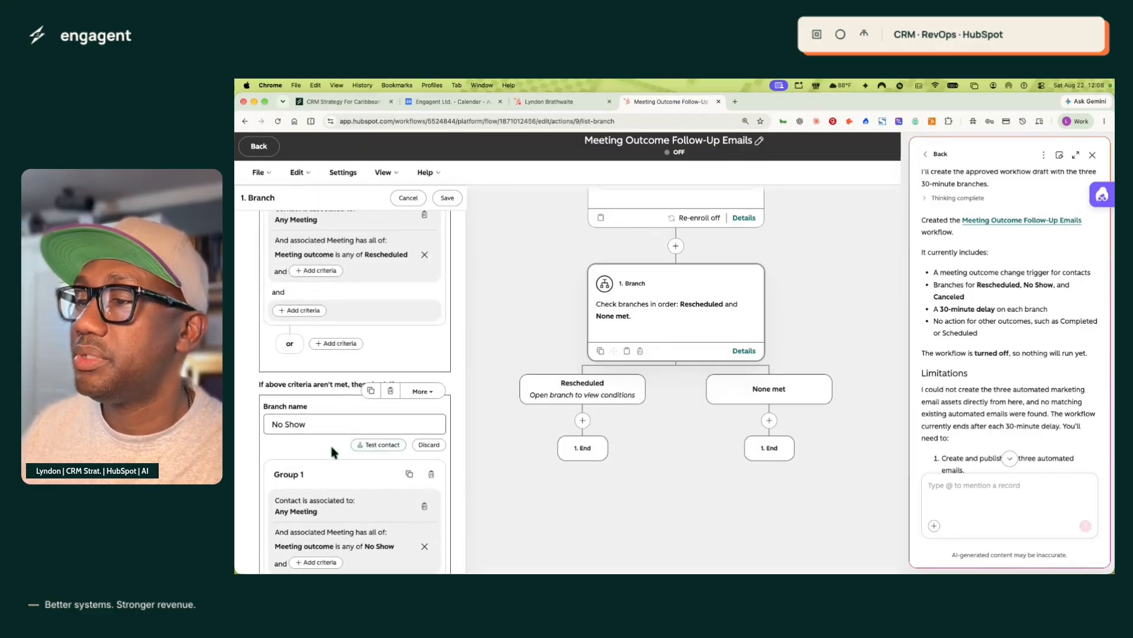
scroll(429, 410, "up", 1)
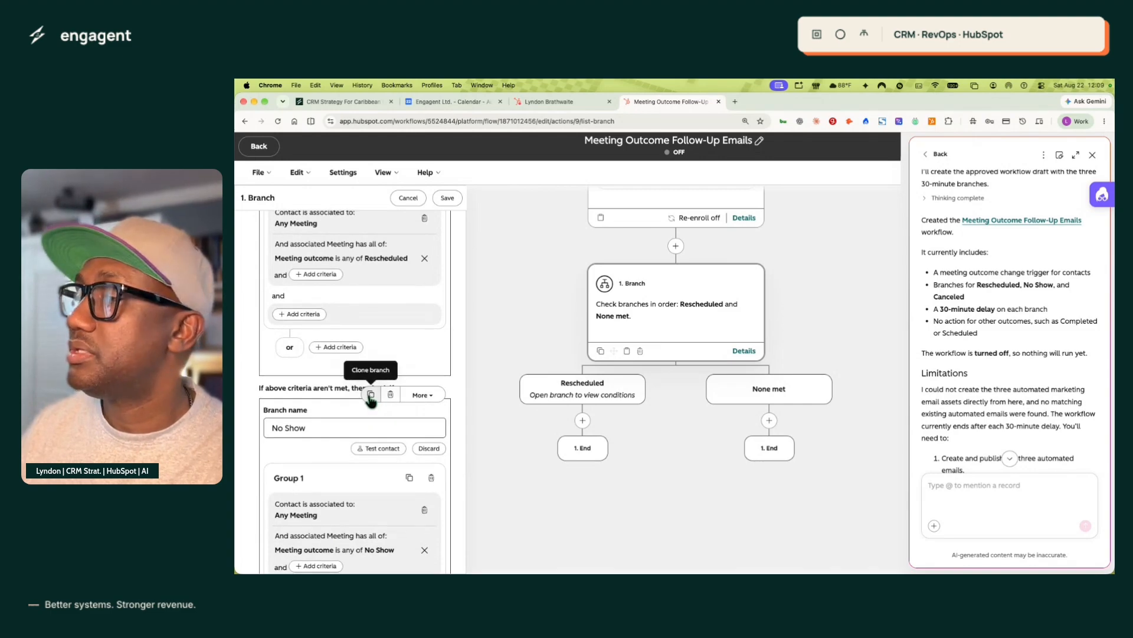
left_click(371, 395)
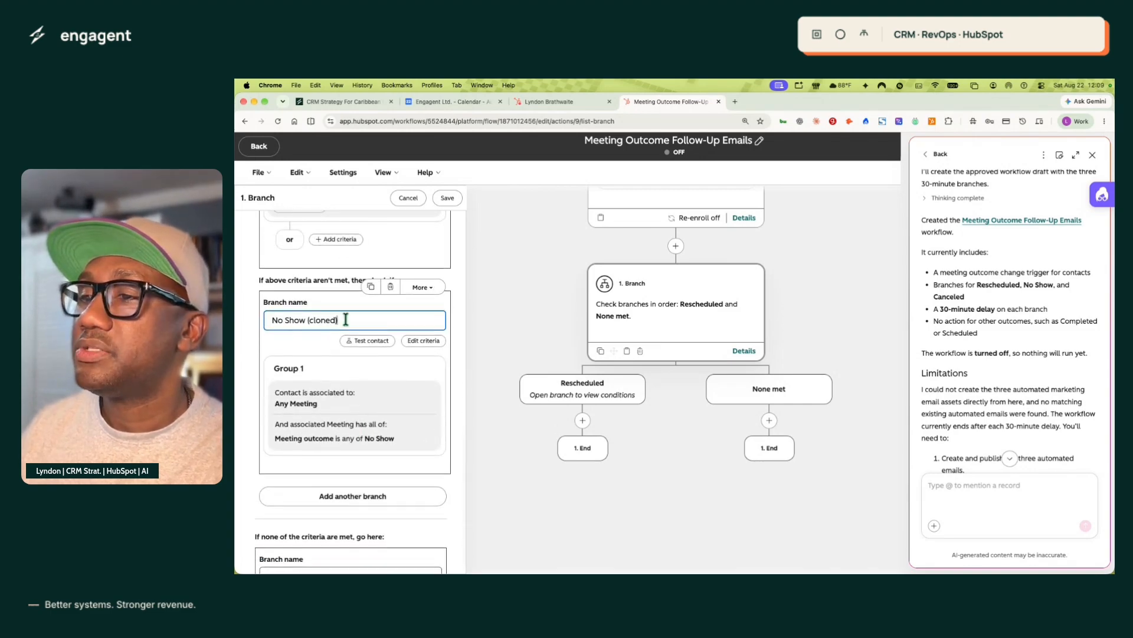
left_click_drag(339, 320, 270, 322)
type("Cancelled")
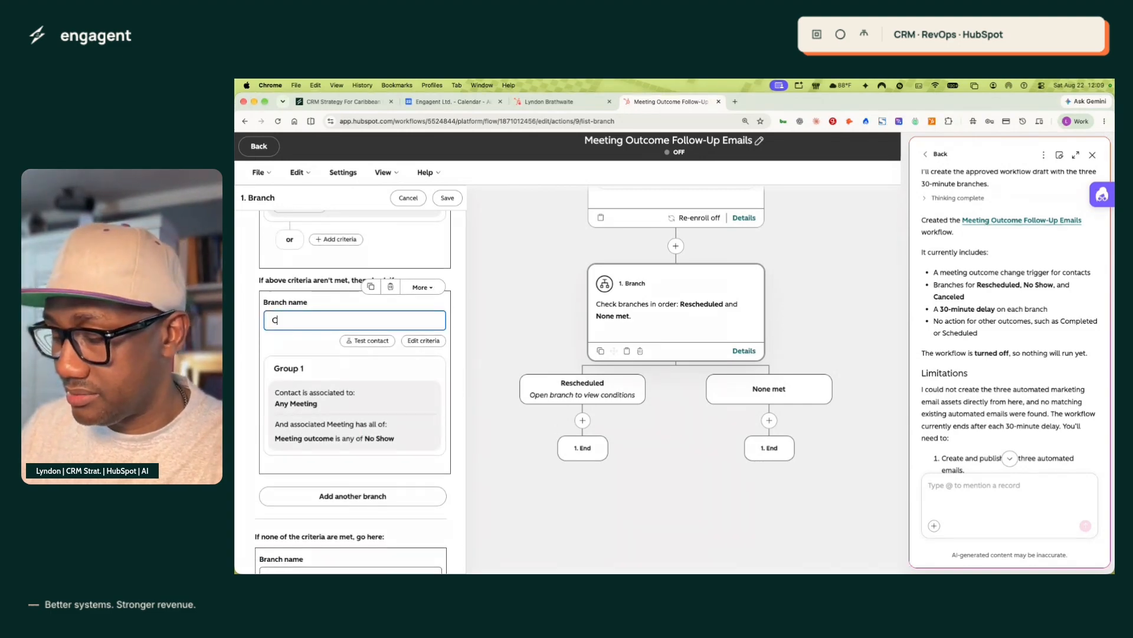
Change the Cancelled branch's Meeting outcome criterion to Canceled
left_click(421, 347)
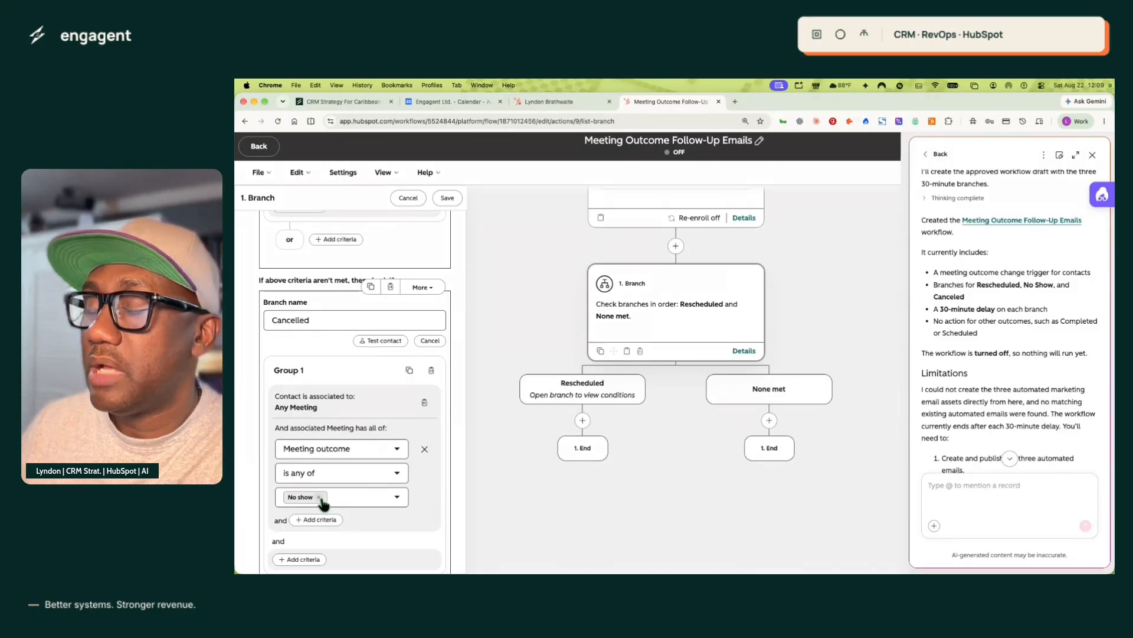
left_click(318, 497)
left_click(369, 536)
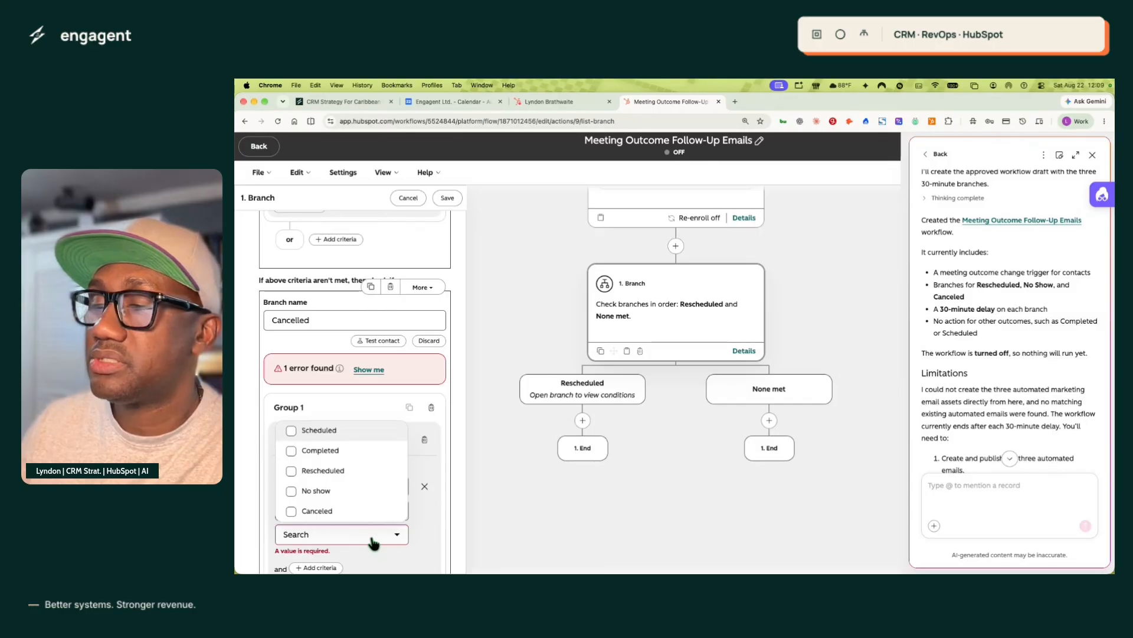
left_click(306, 512)
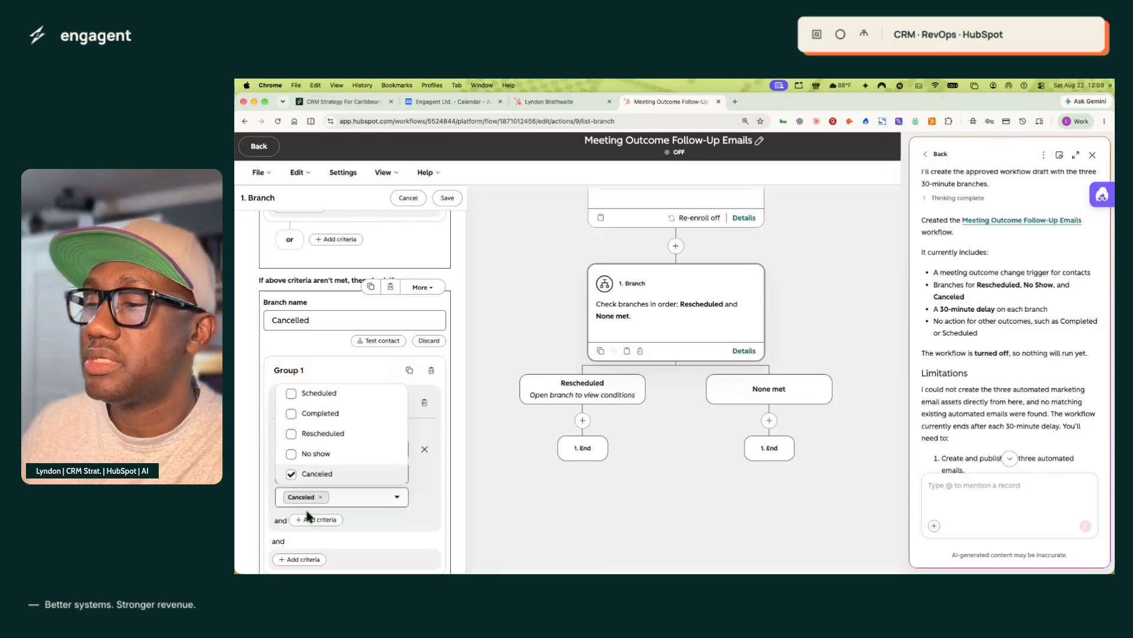
left_click(272, 484)
Check the criteria of the Rescheduled, No Show and Cancelled branches and save the branch action
scroll(347, 443, "up", 5)
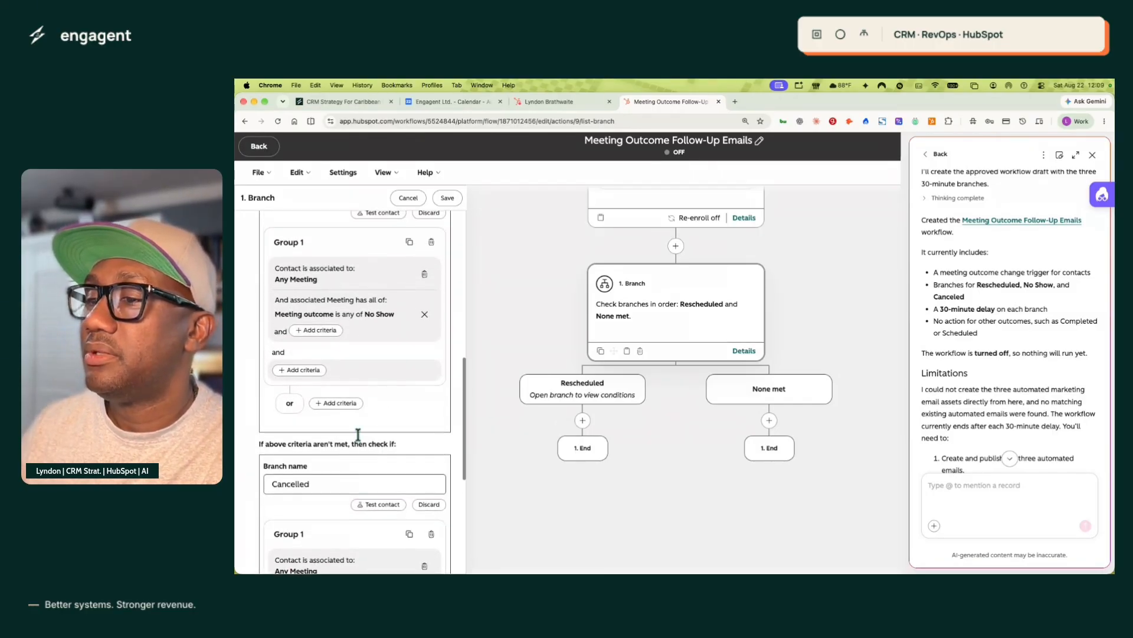
scroll(396, 365, "up", 2)
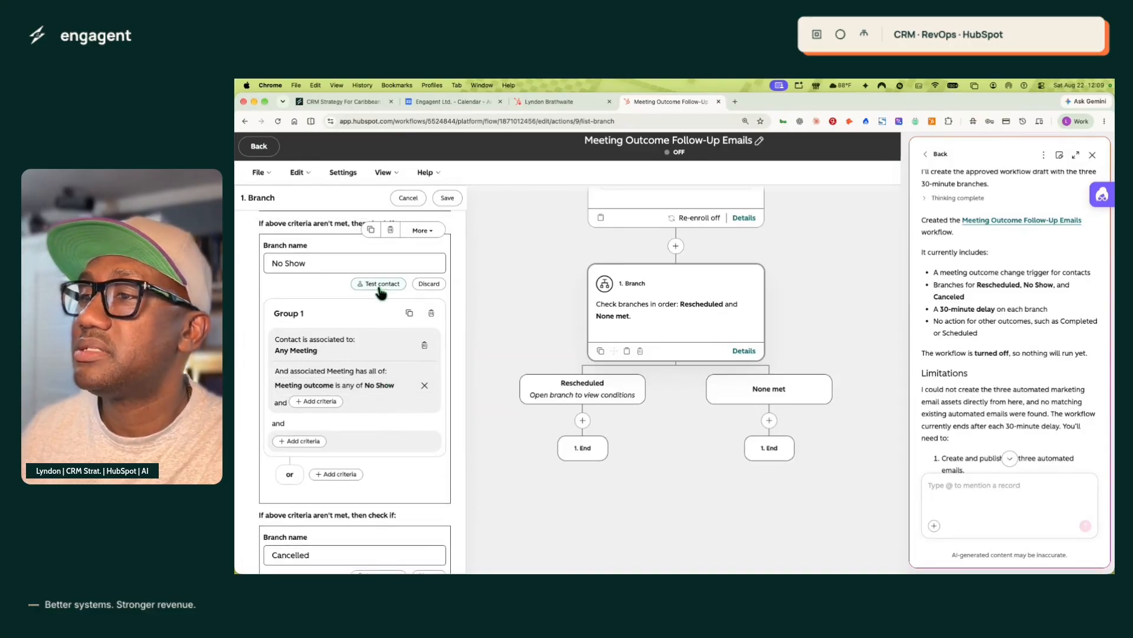
scroll(370, 415, "down", 2)
scroll(372, 417, "up", 5)
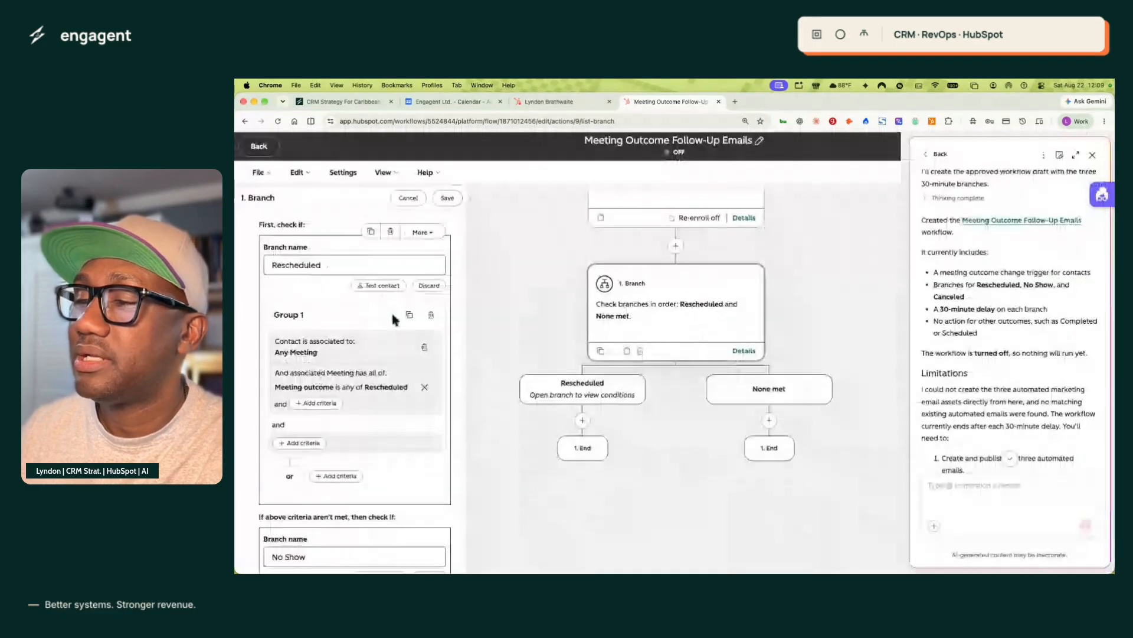
scroll(389, 331, "down", 2)
scroll(378, 366, "down", 6)
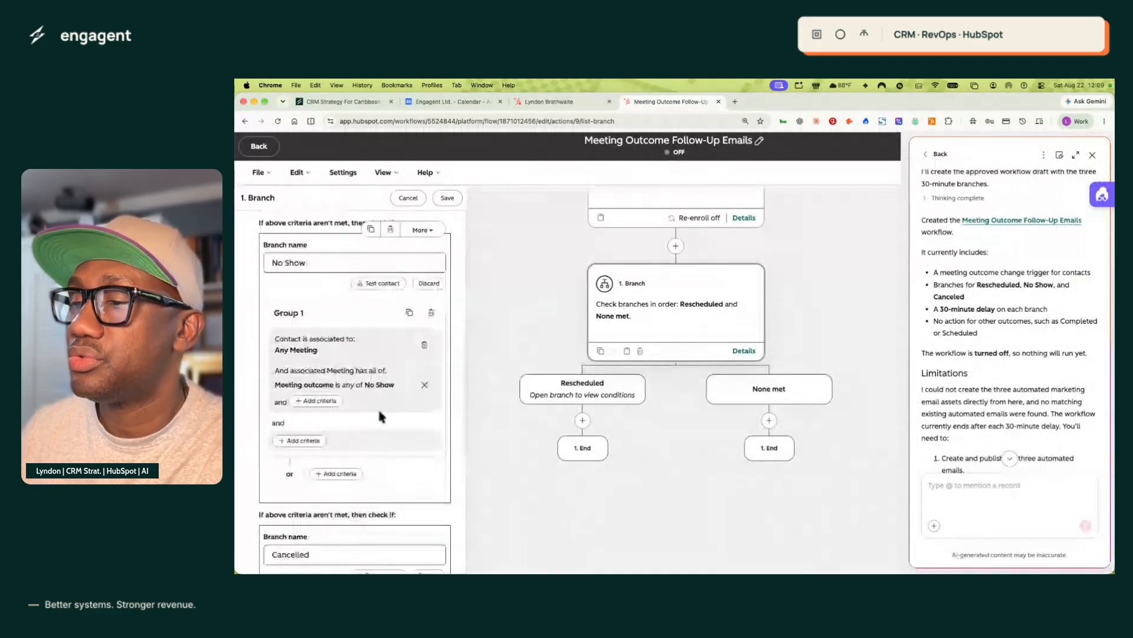
scroll(392, 344, "up", 4)
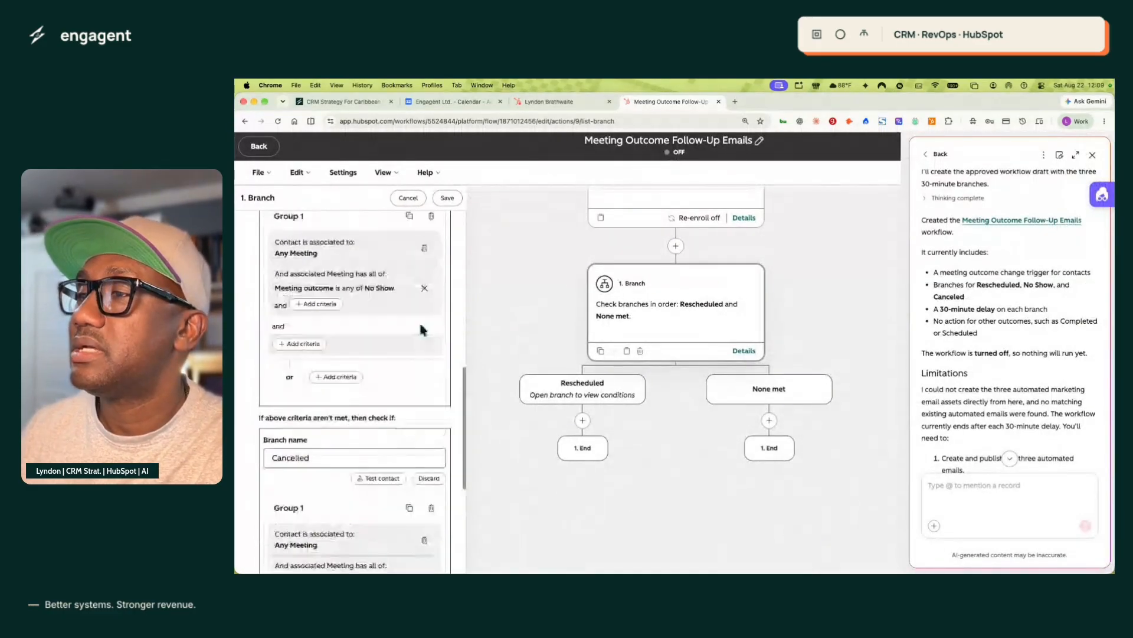
left_click(446, 198)
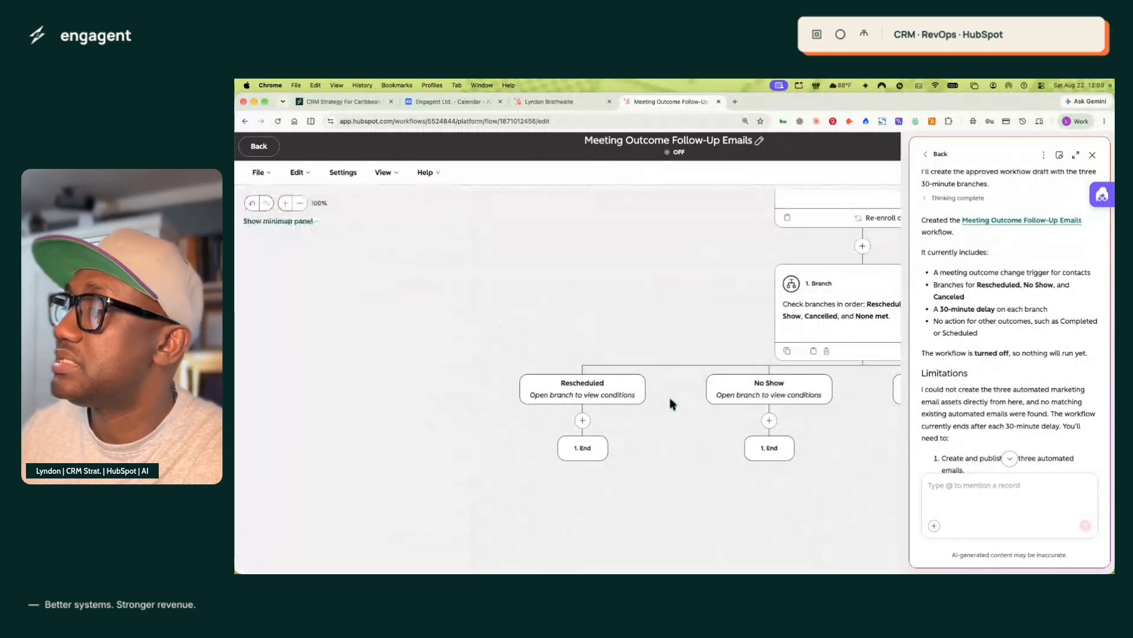
Examine the workflow's branch layout and the AI assistant's drafted email messages for the Rescheduled, No Show and Canceled outcomes
scroll(732, 408, "right", 3)
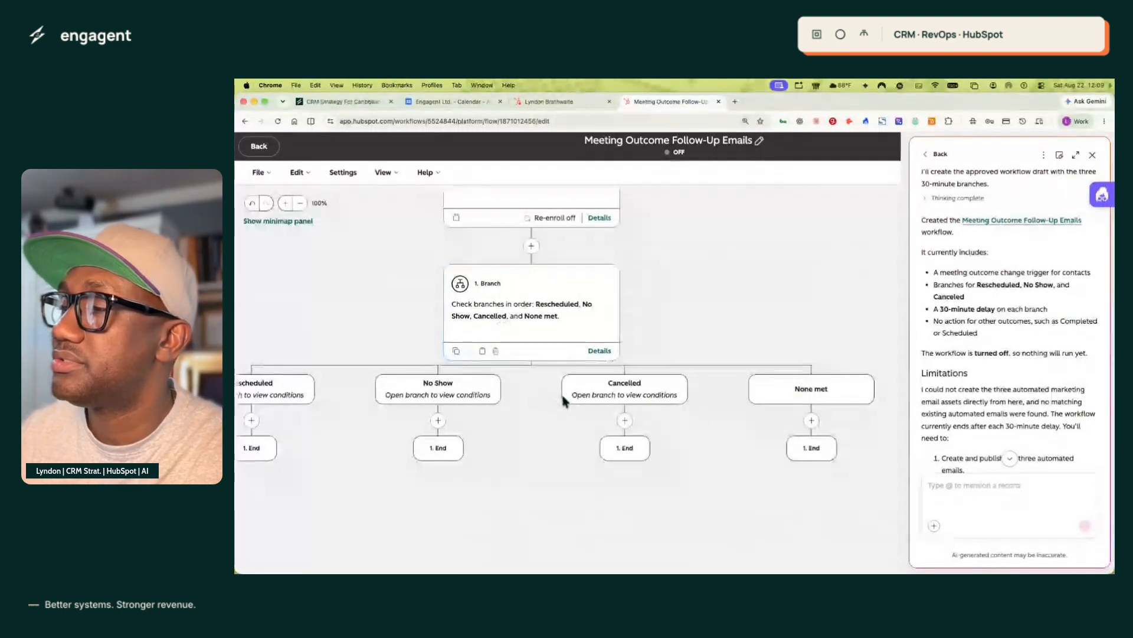
scroll(354, 395, "left", 1)
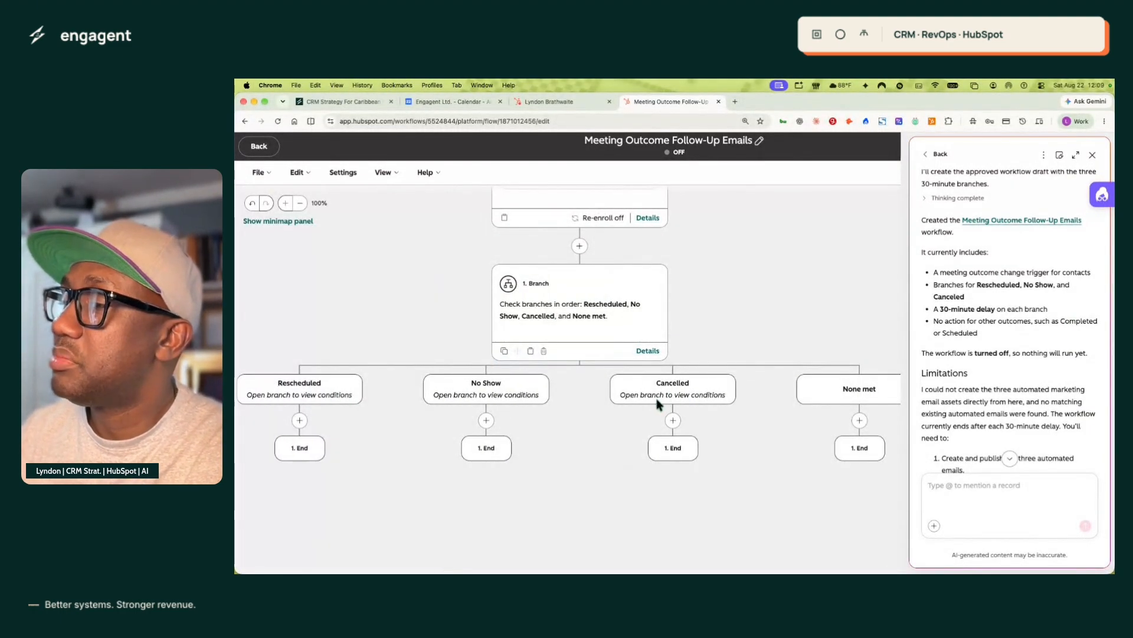
scroll(338, 401, "left", 2)
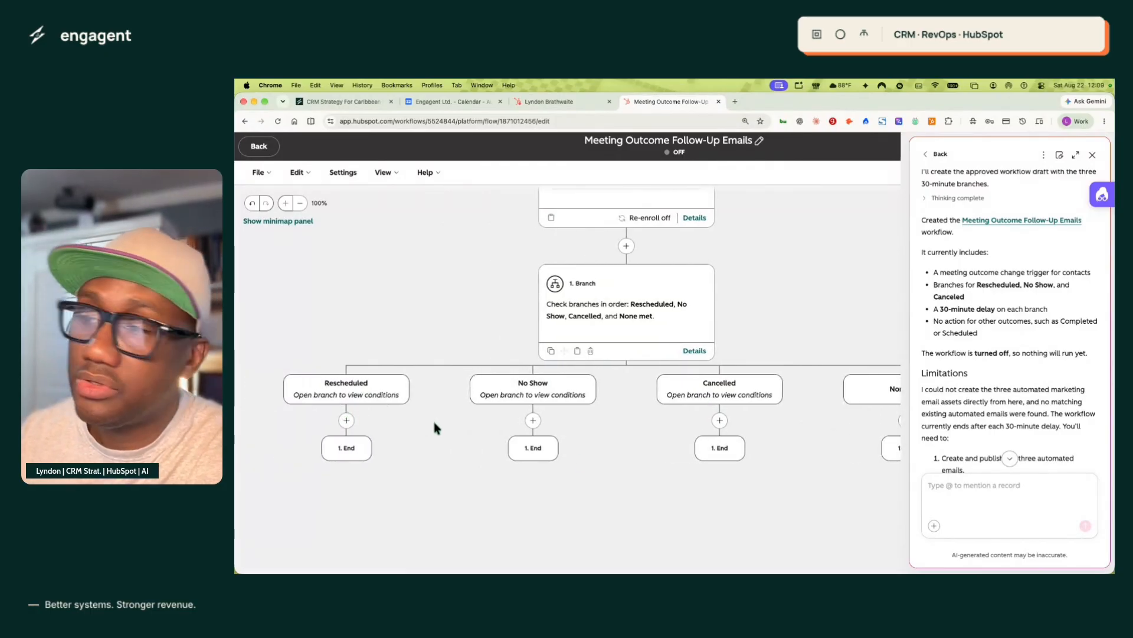
scroll(969, 317, "down", 10)
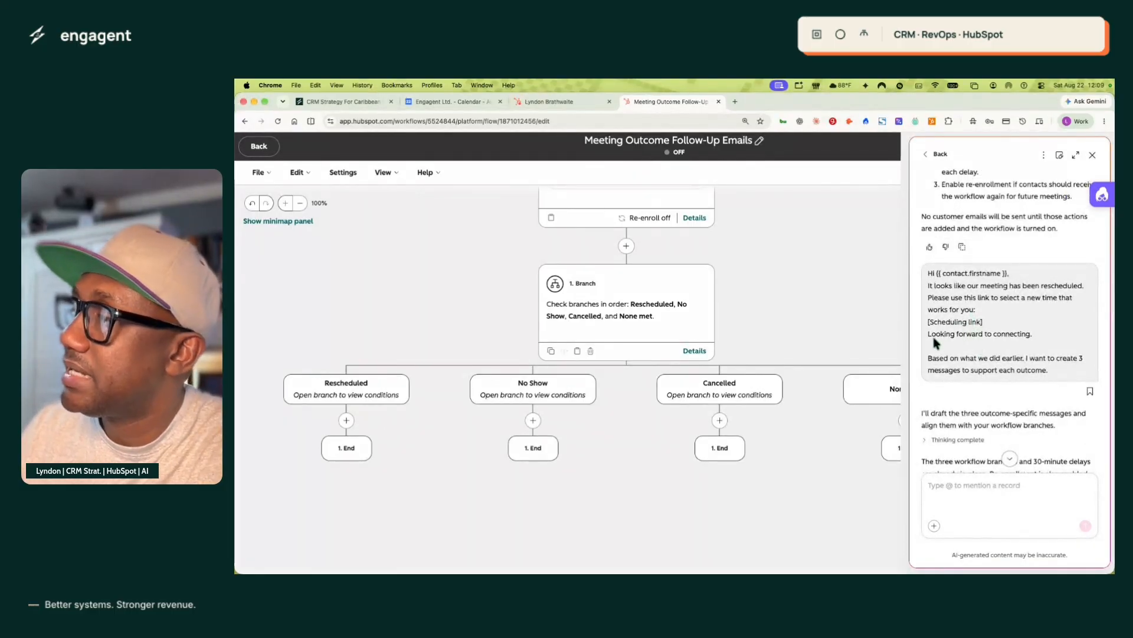
scroll(934, 342, "down", 10)
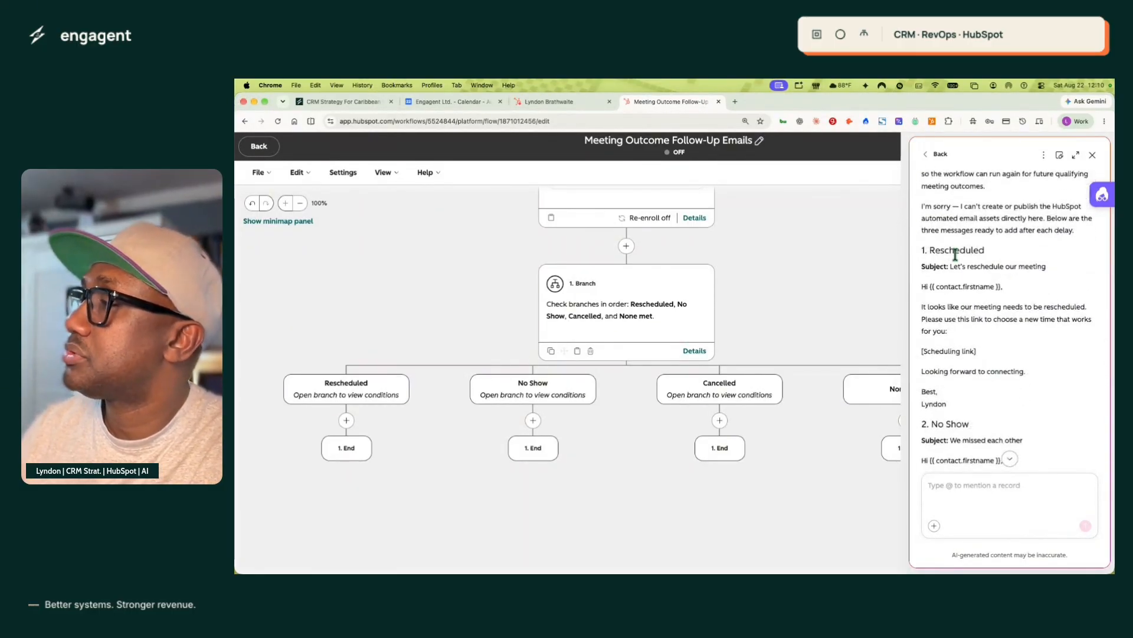
scroll(933, 263, "down", 2)
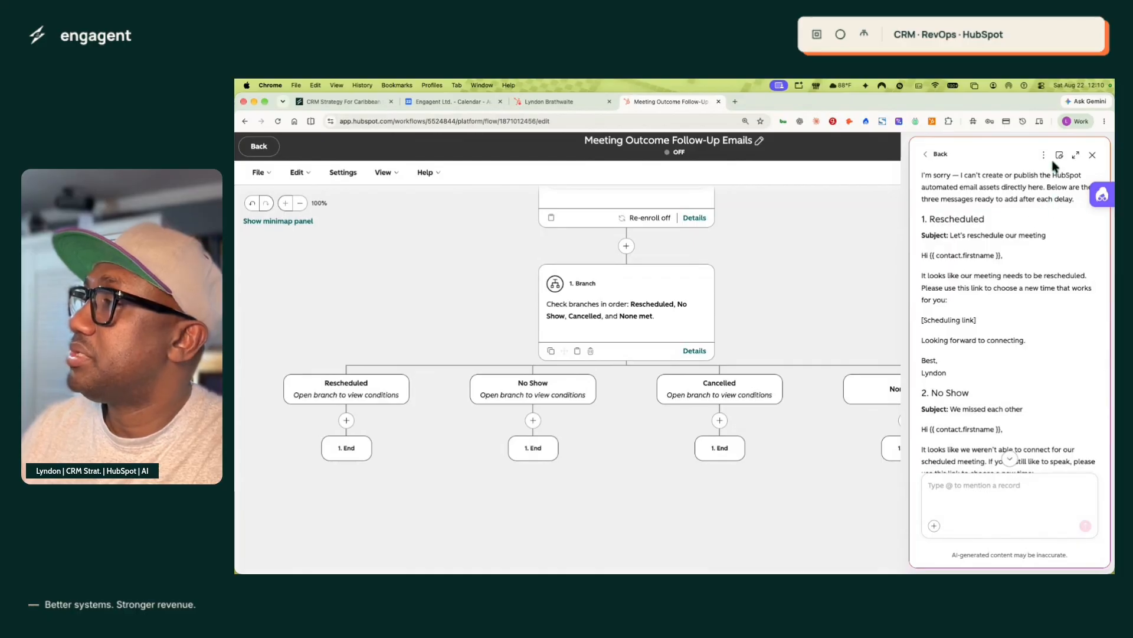
left_click(1076, 156)
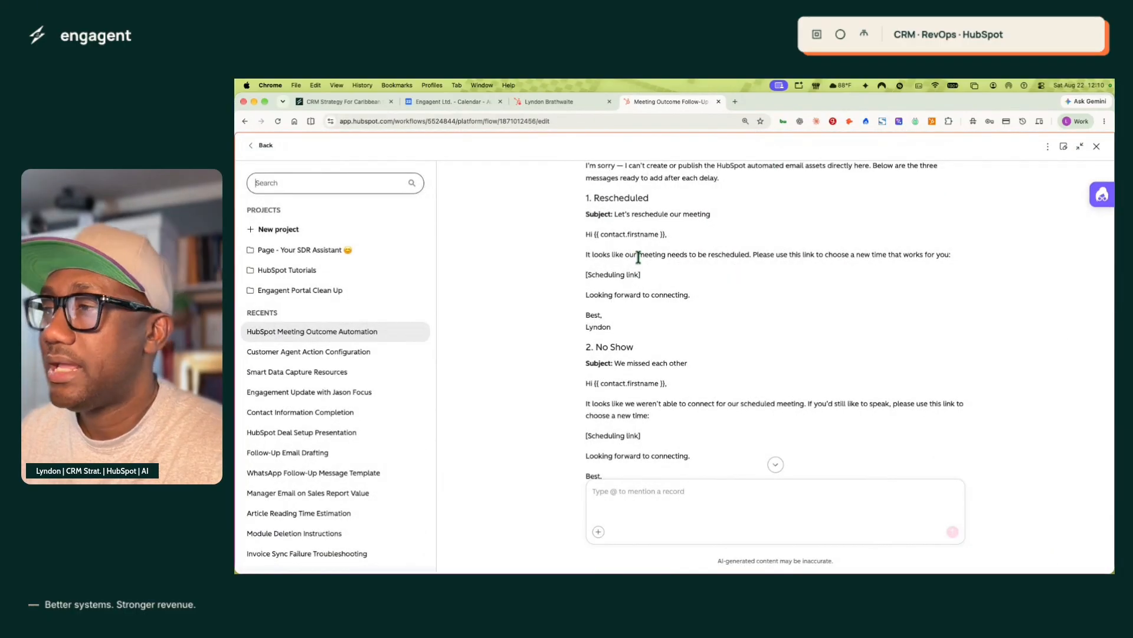
scroll(607, 270, "down", 5)
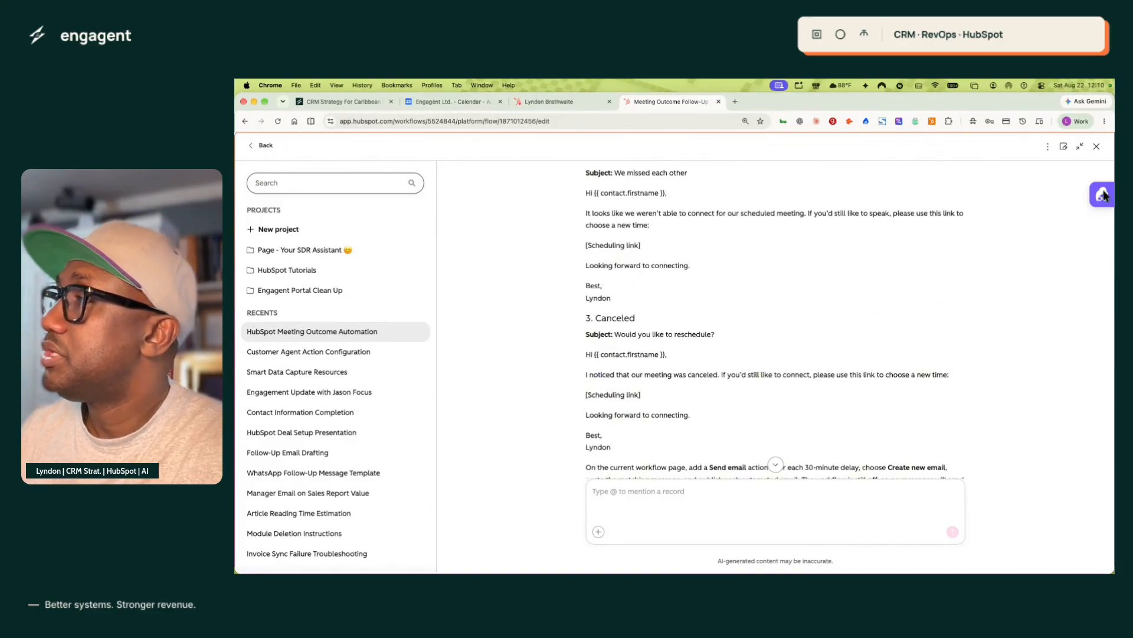
left_click(1081, 148)
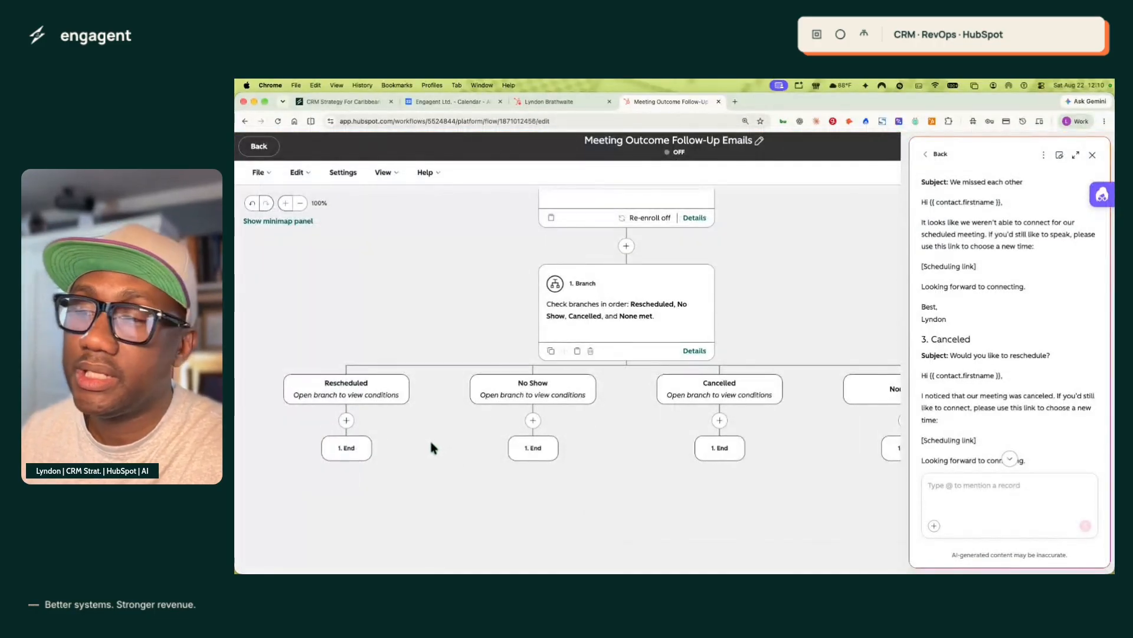
Add a Send email action to the Rescheduled branch using the Reschedule Follow Up automated email, and save it
left_click(346, 420)
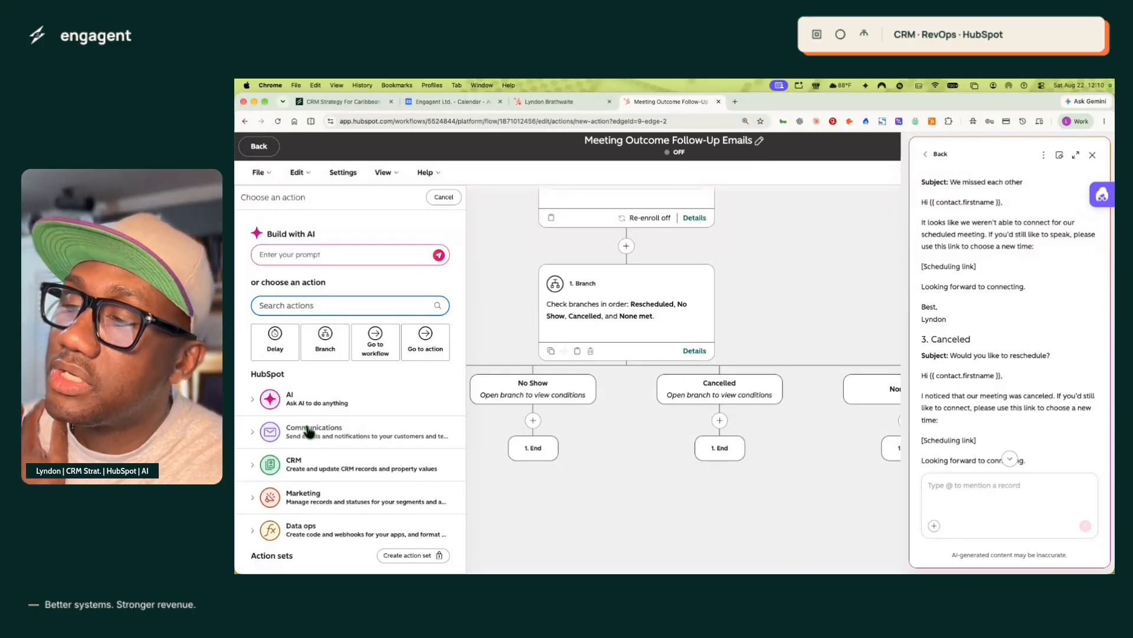
left_click(270, 437)
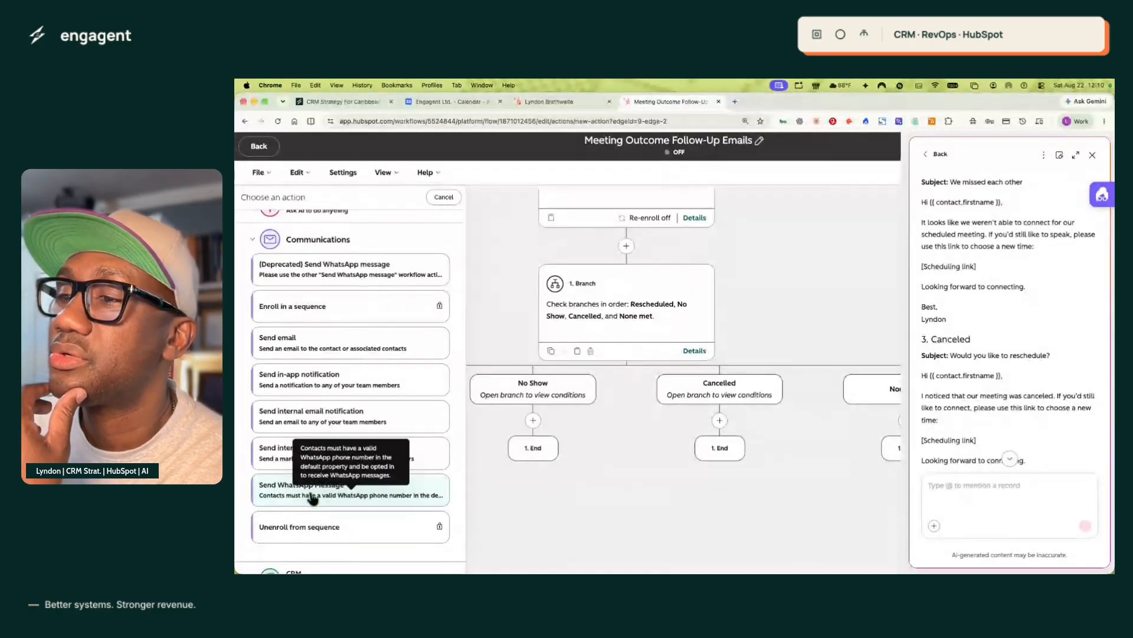
left_click(300, 348)
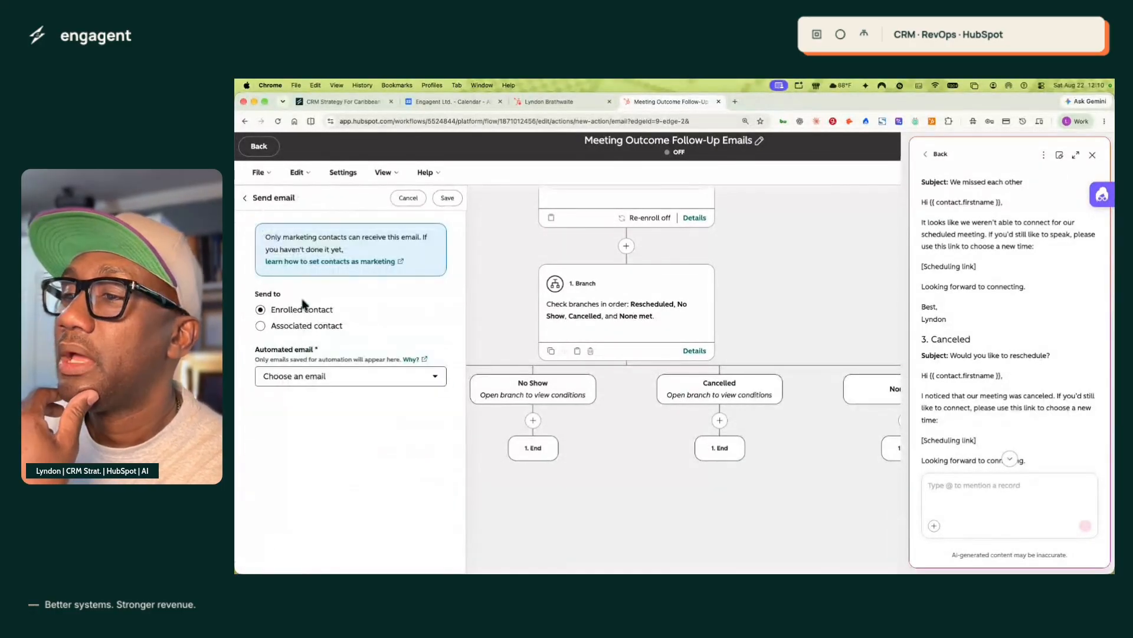
left_click(434, 376)
left_click(313, 500)
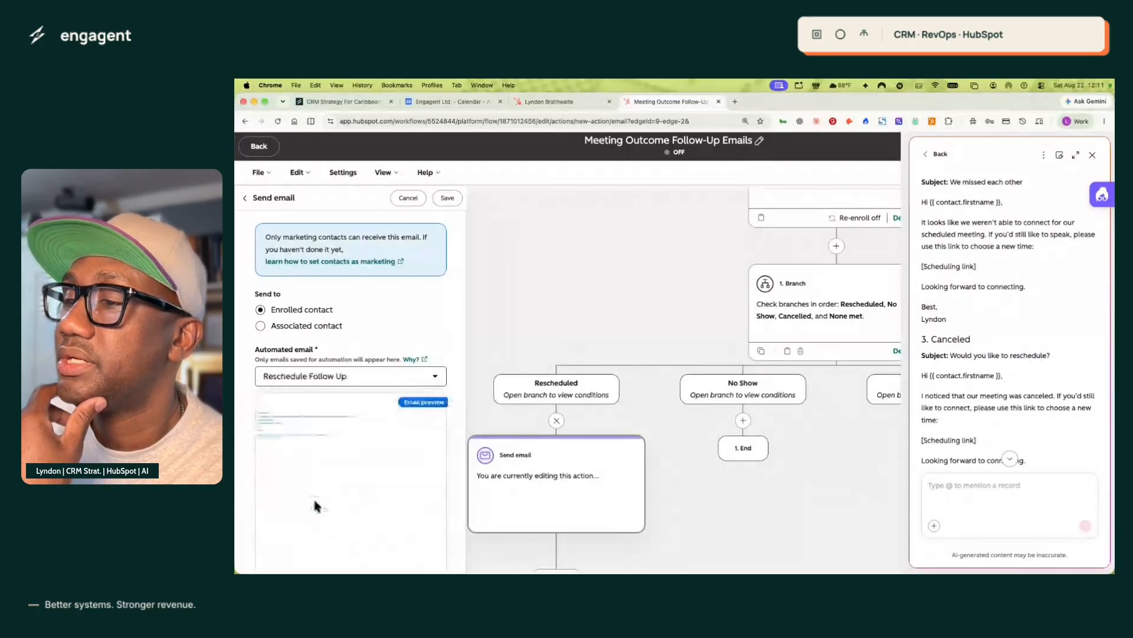
left_click(448, 203)
Add a Send email action to the No Show branch using the No Show Follow Up EMail automated email, and save it
scroll(547, 376, "right", 5)
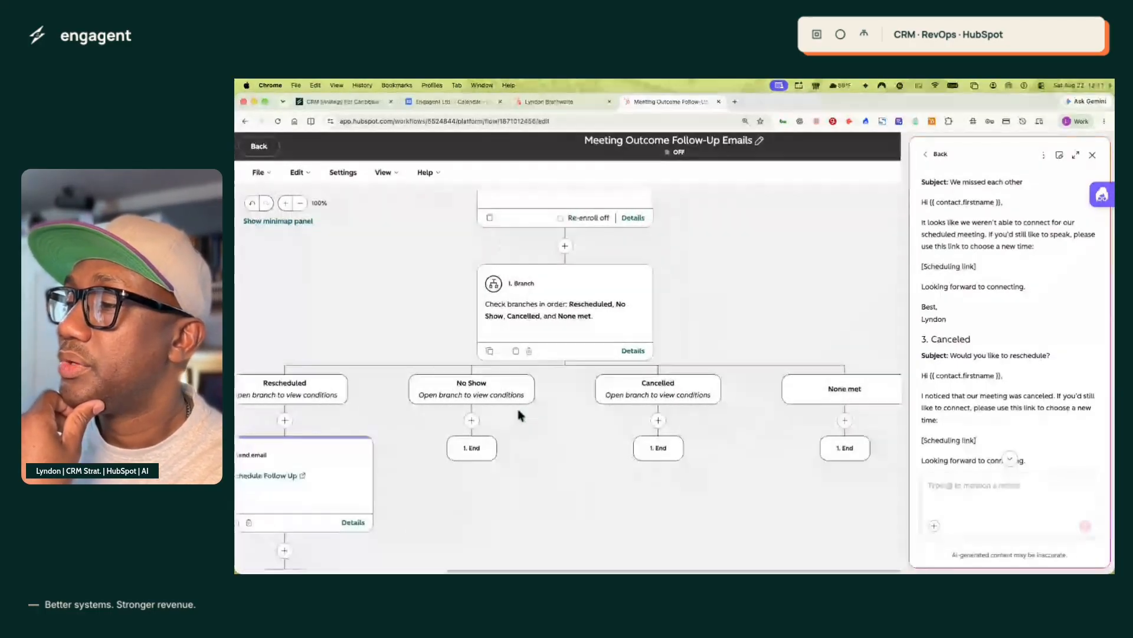
left_click(470, 420)
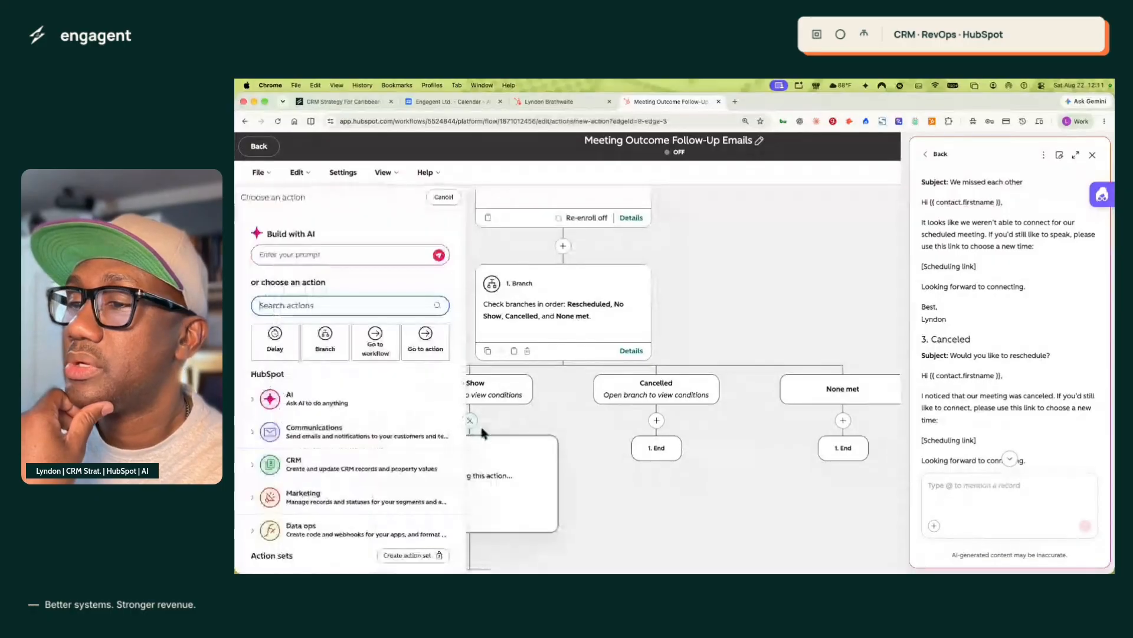
left_click(287, 434)
scroll(316, 437, "down", 3)
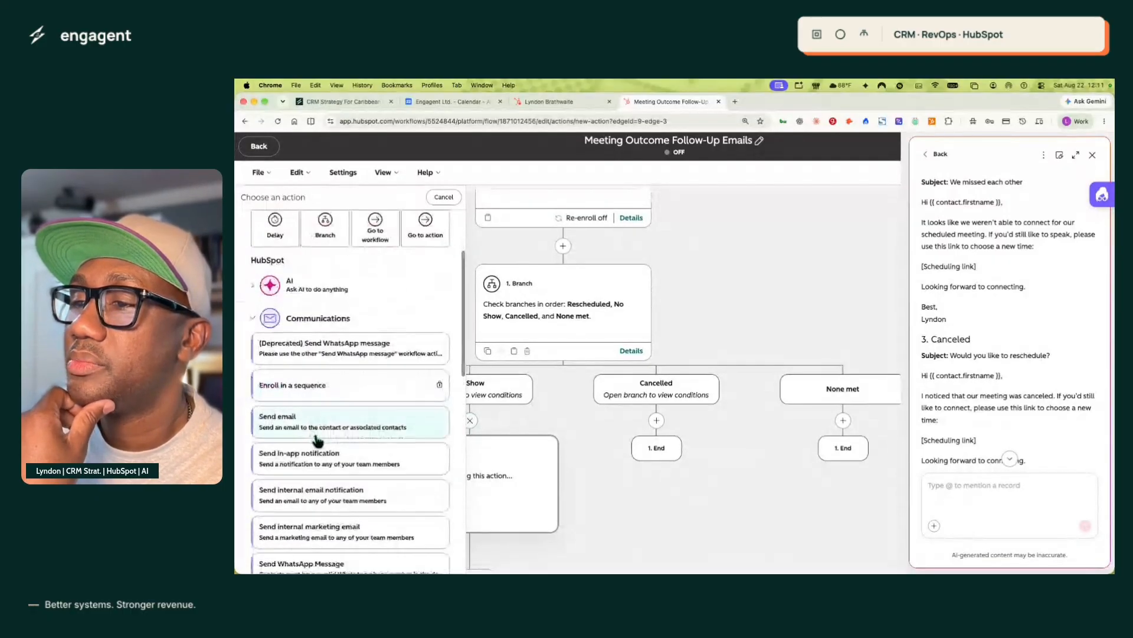
left_click(324, 368)
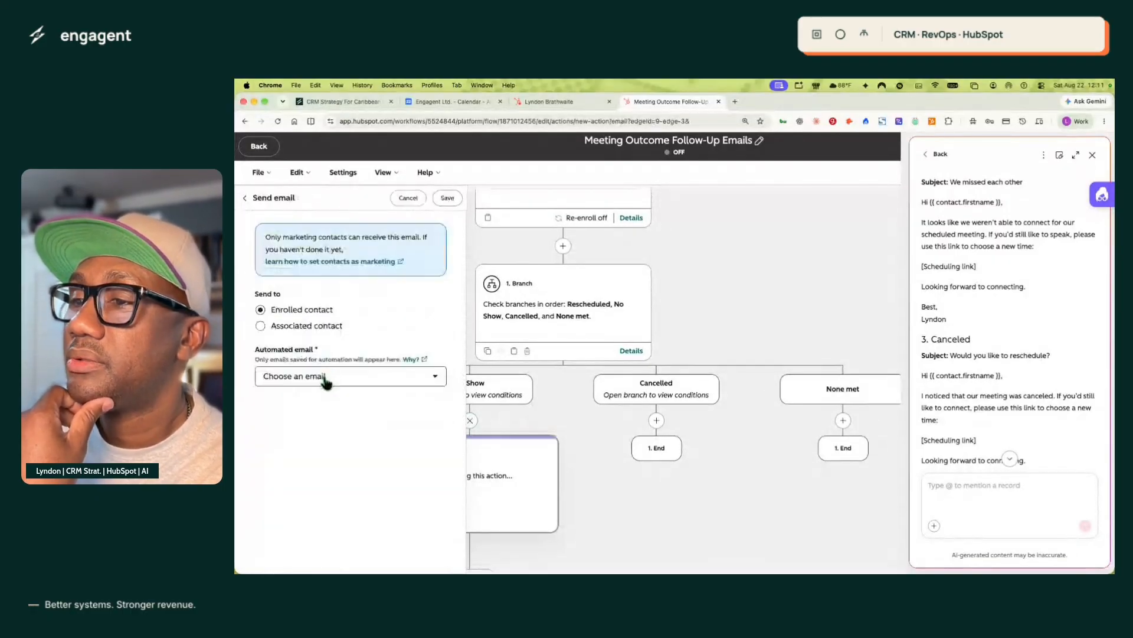
left_click(356, 381)
left_click(331, 472)
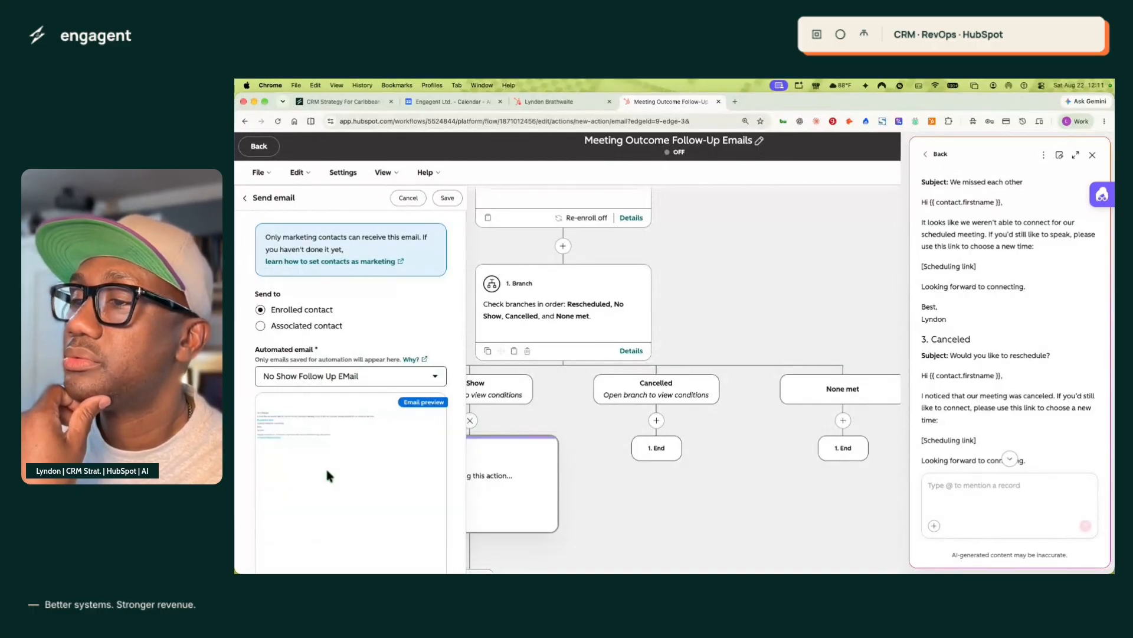
Add a Send email action to the Cancelled branch using the Canceled Email Follow Up automated email, and save it
left_click(656, 420)
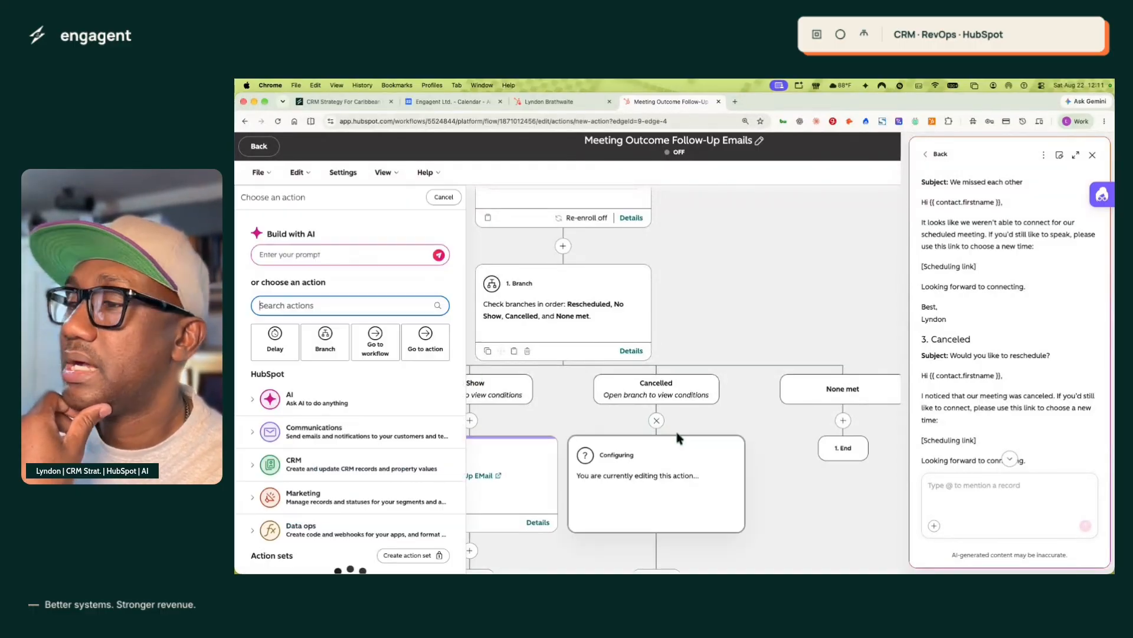
left_click(303, 438)
scroll(302, 437, "down", 2)
left_click(300, 418)
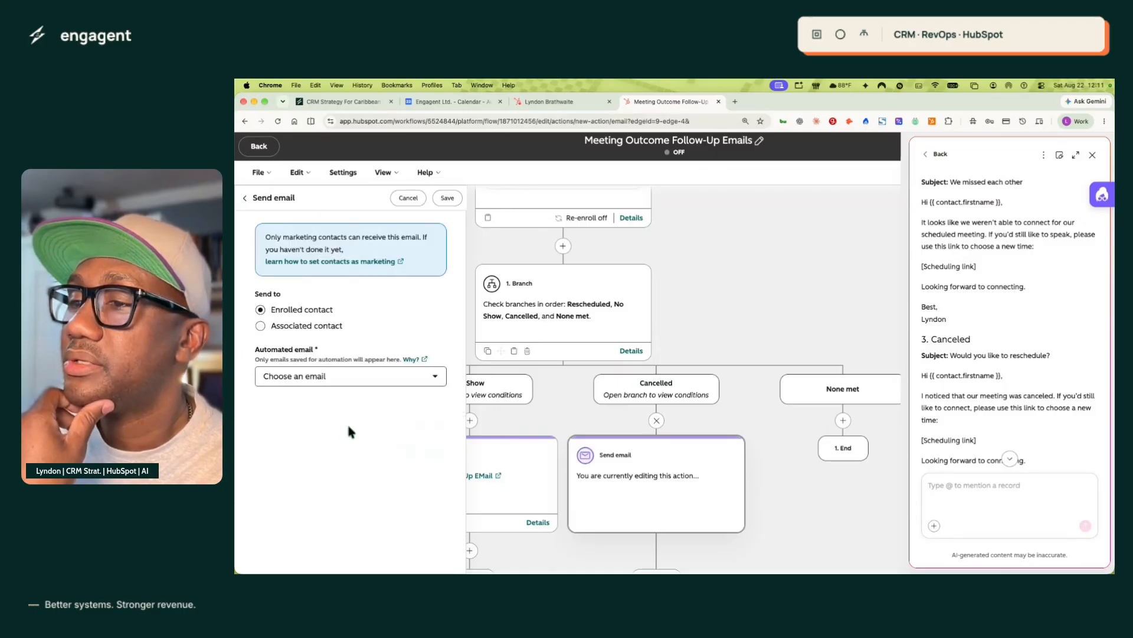
left_click(351, 377)
left_click(311, 428)
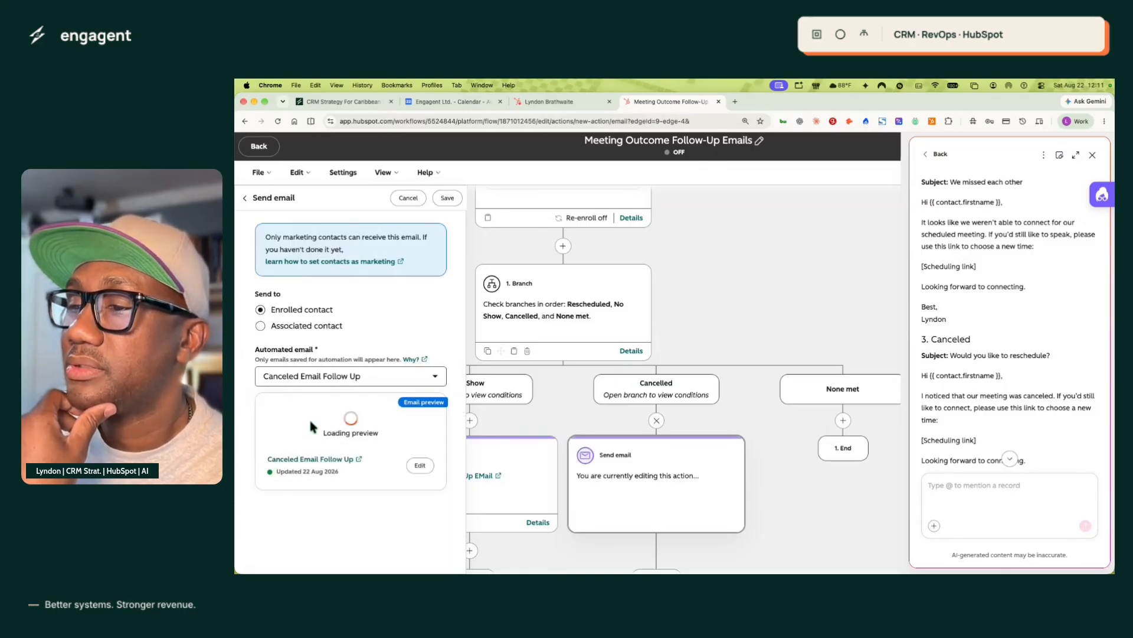
left_click(448, 203)
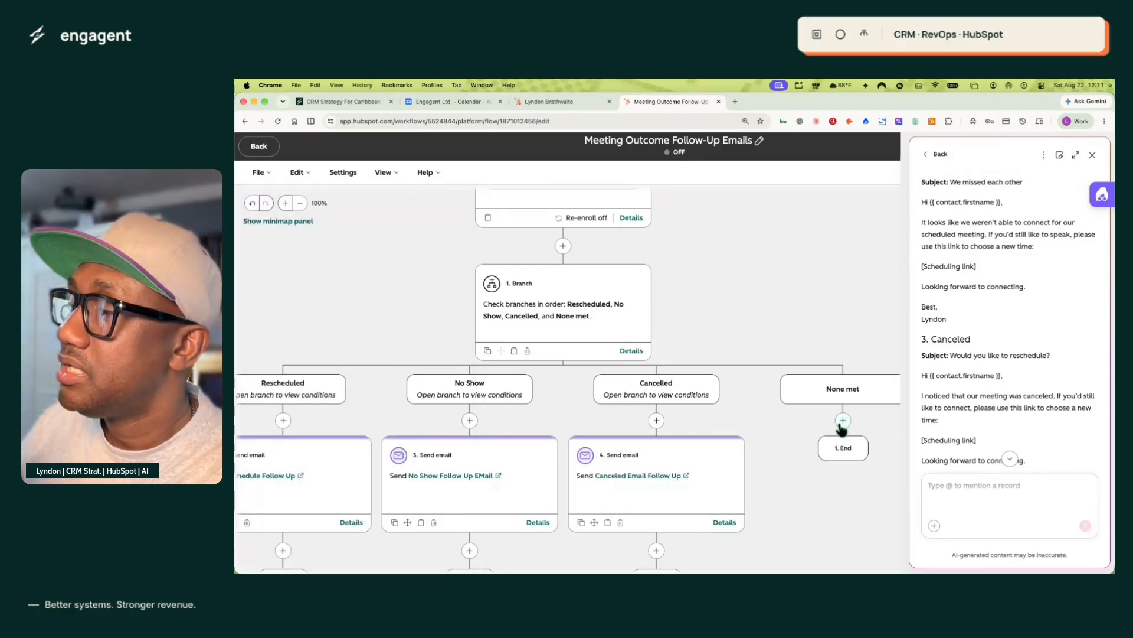
Add a Send internal email notification action to the None met branch
scroll(572, 386, "left", 5)
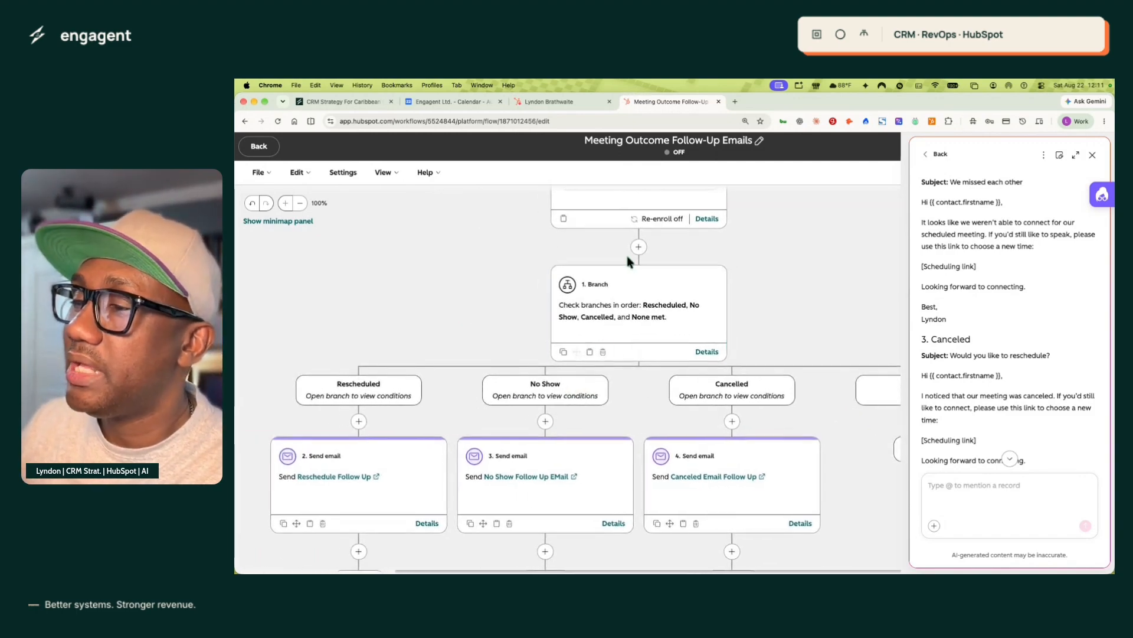
scroll(755, 427, "right", 10)
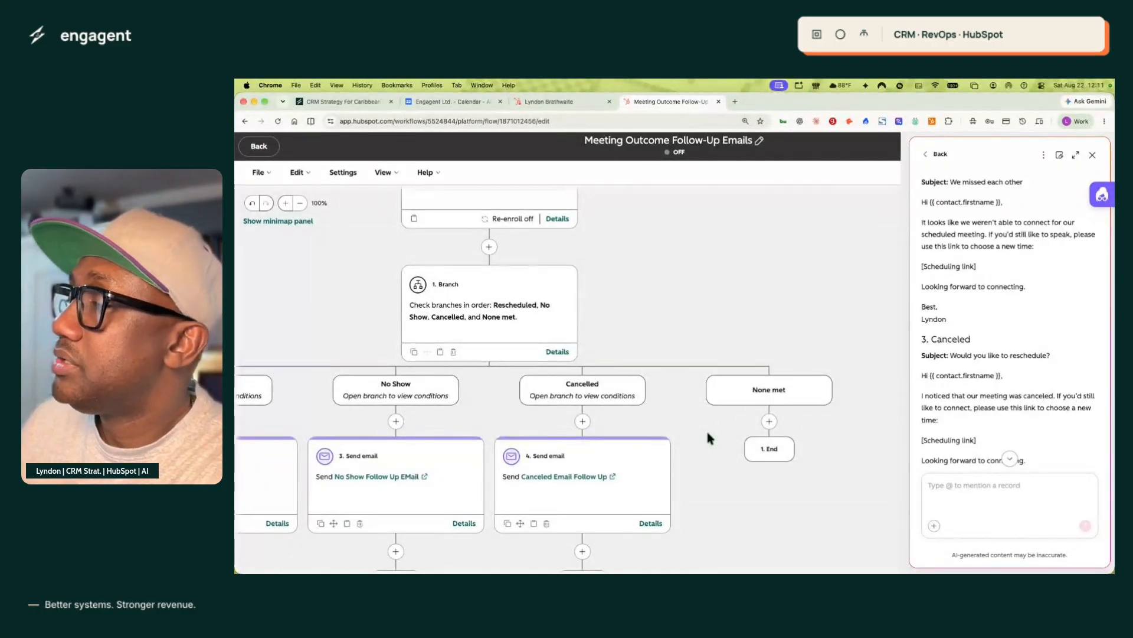
left_click(769, 421)
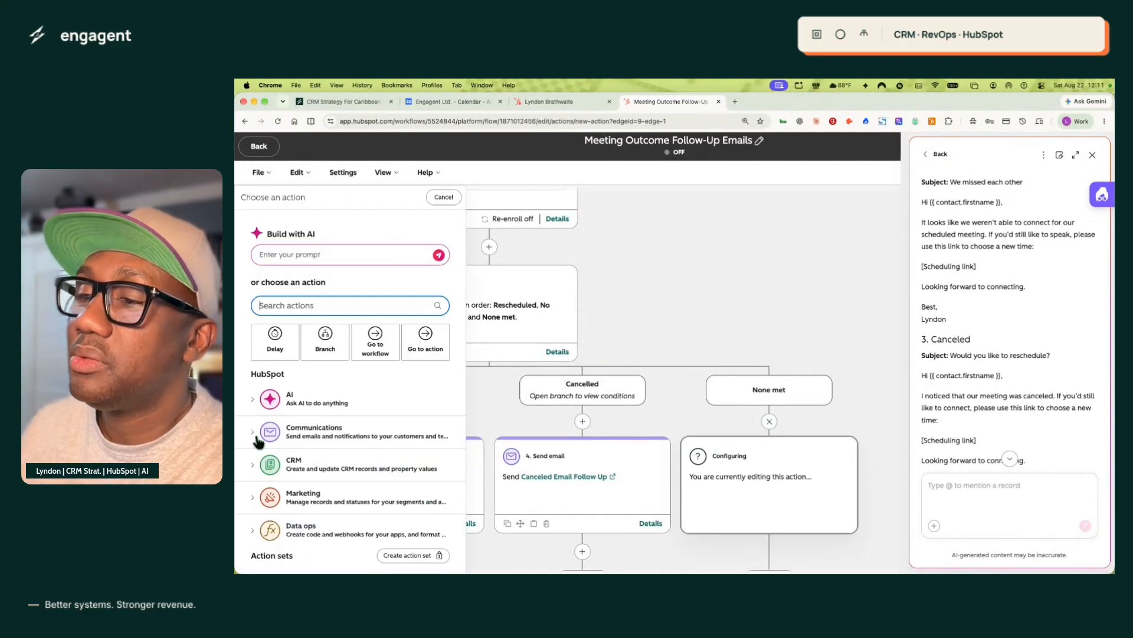
left_click(313, 430)
scroll(351, 412, "down", 2)
scroll(349, 411, "down", 3)
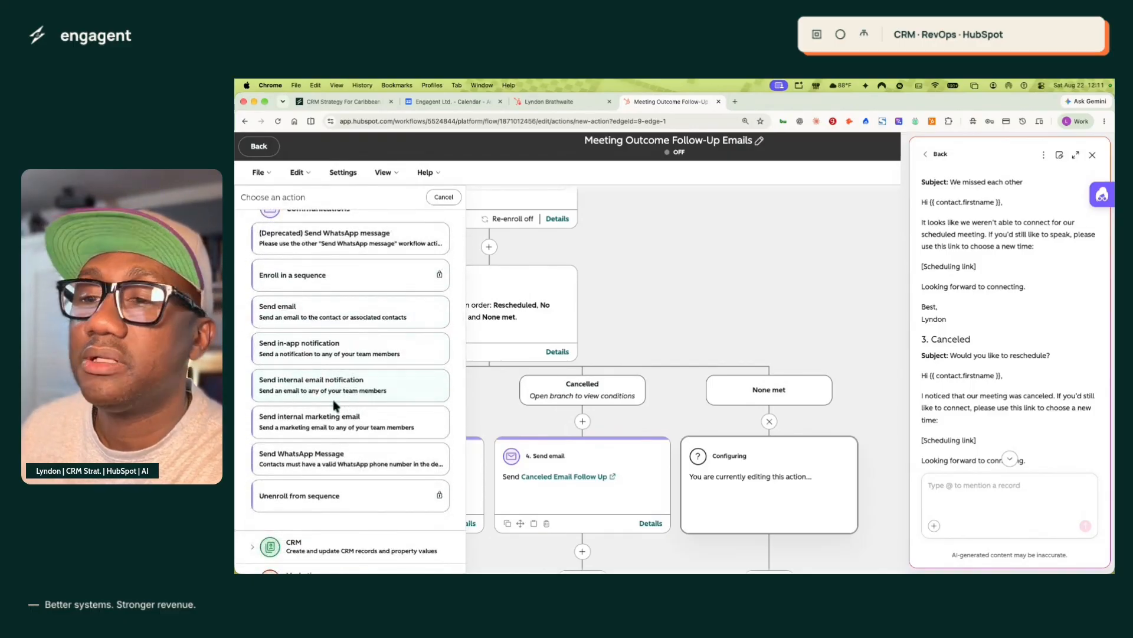
left_click(311, 390)
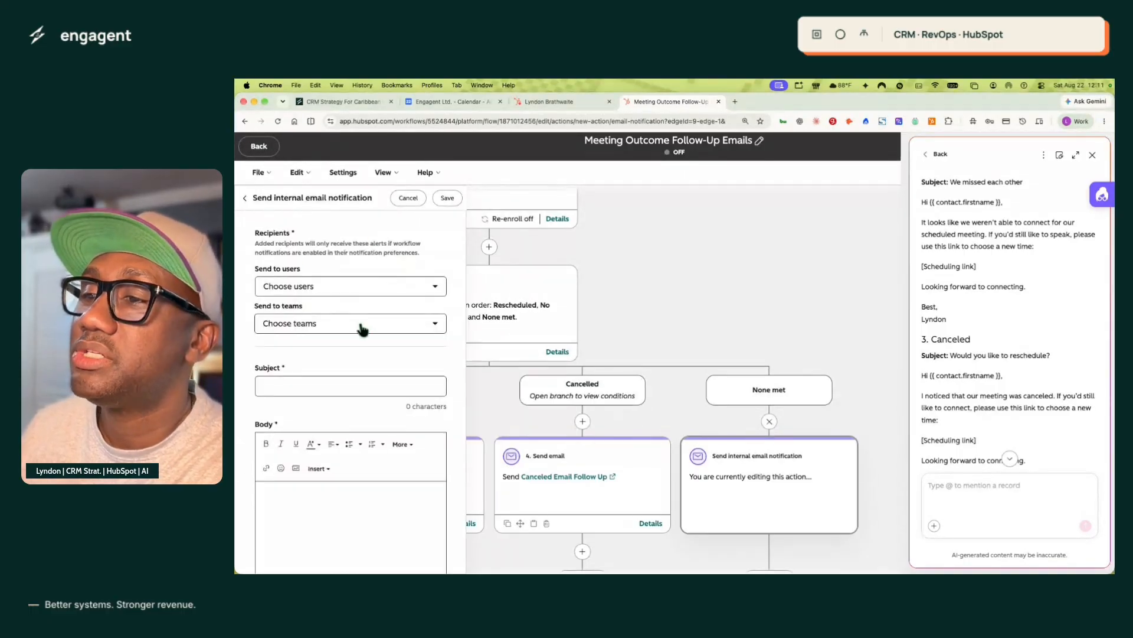
Check which teams and users can be chosen as recipients of the internal notification
left_click(380, 326)
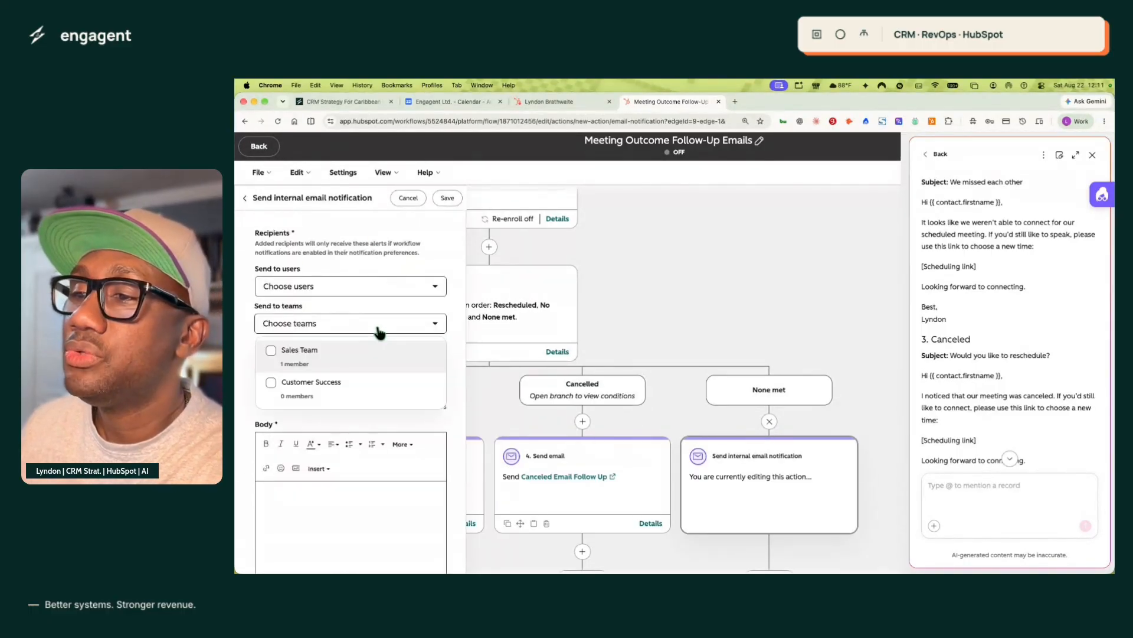
left_click(364, 289)
left_click(247, 338)
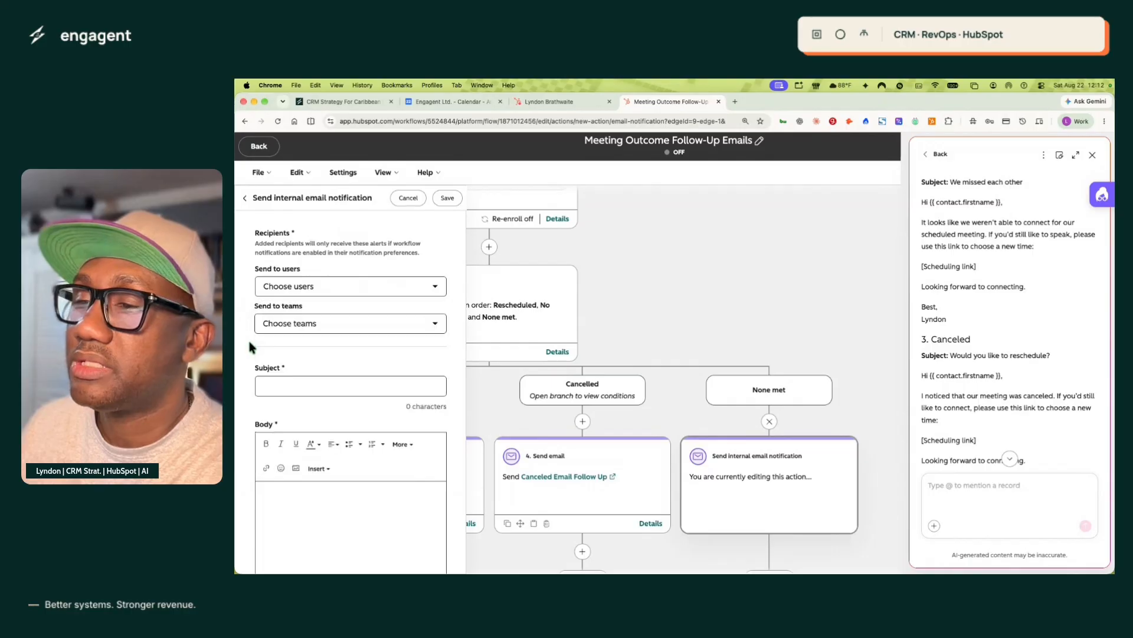
Enter "Hi" followed by the enrolled contact's Contact owner token in the notification's subject
scroll(298, 366, "down", 3)
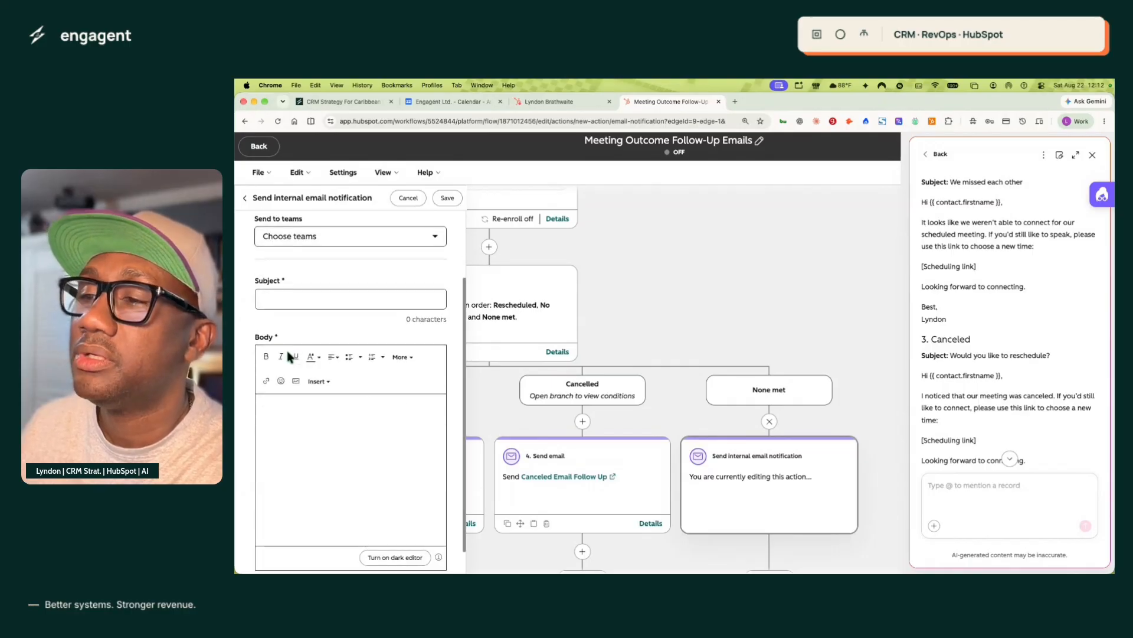
left_click(278, 298)
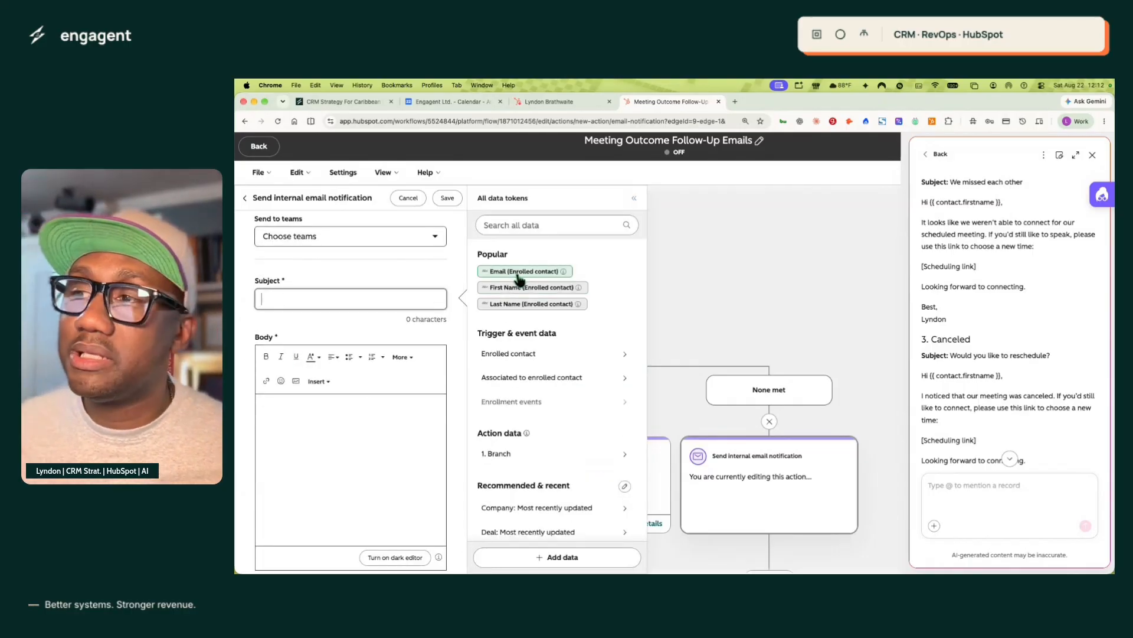
type("H")
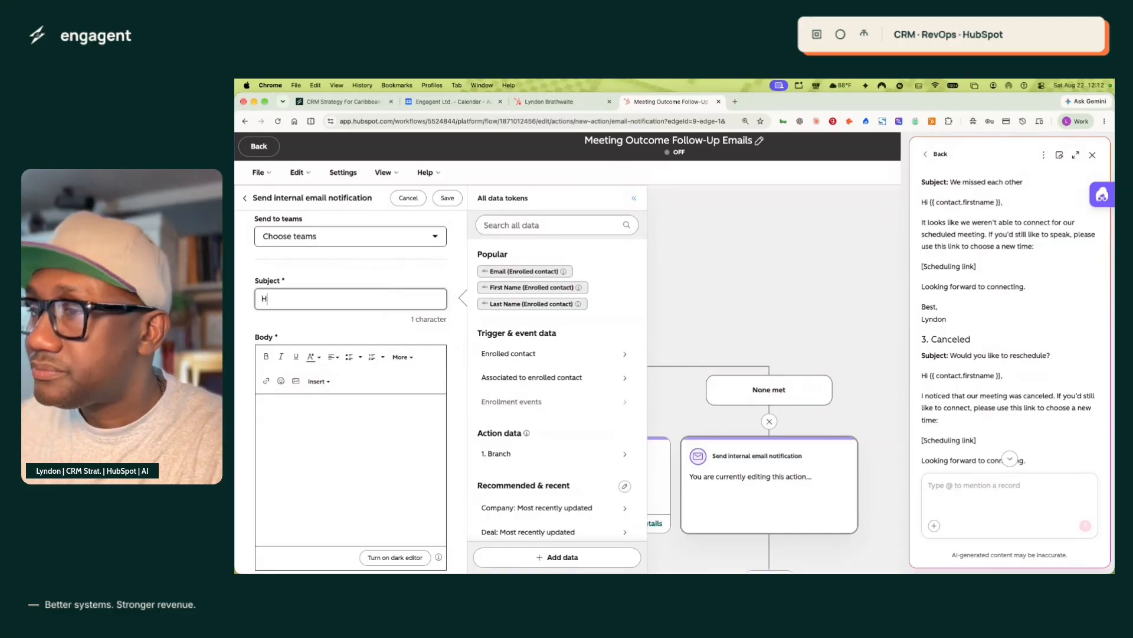
type("i Ownder")
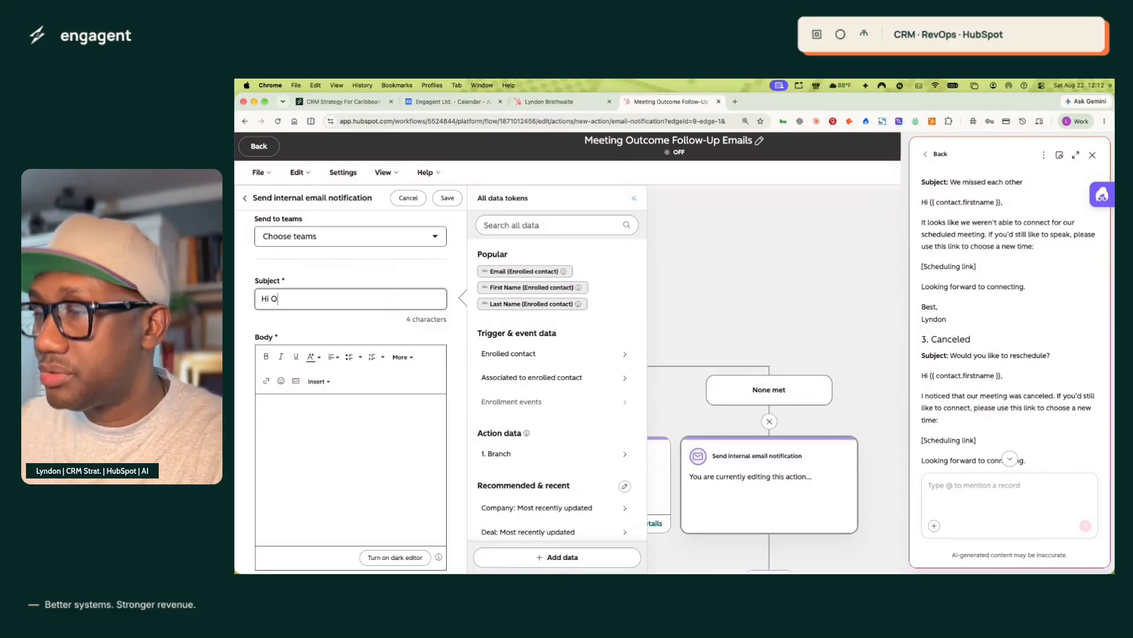
left_click(546, 359)
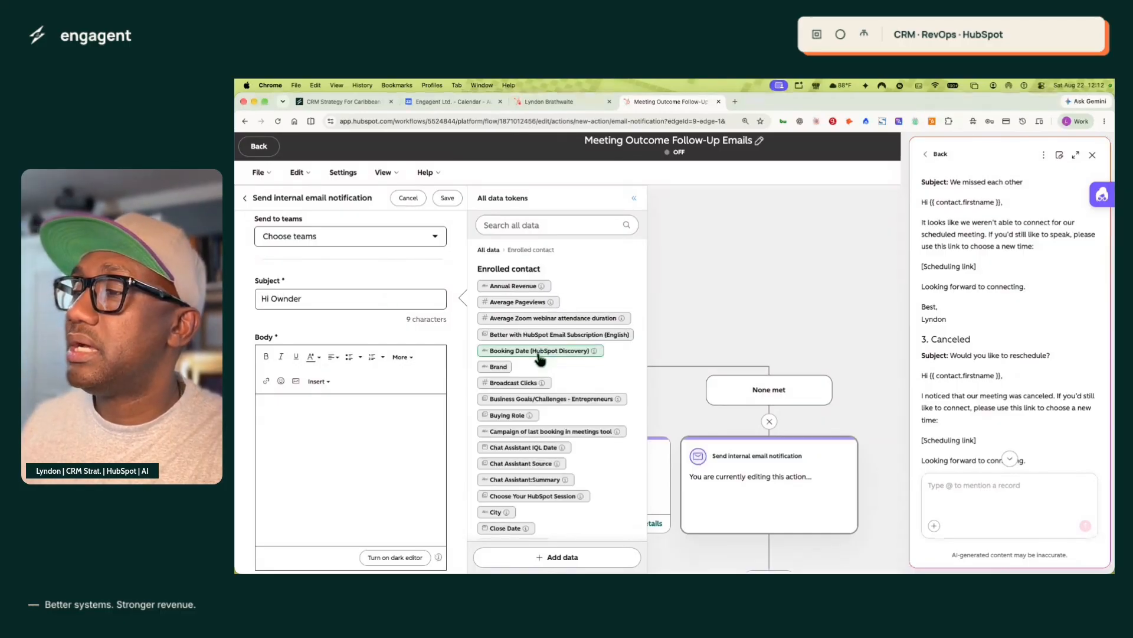
left_click(320, 300)
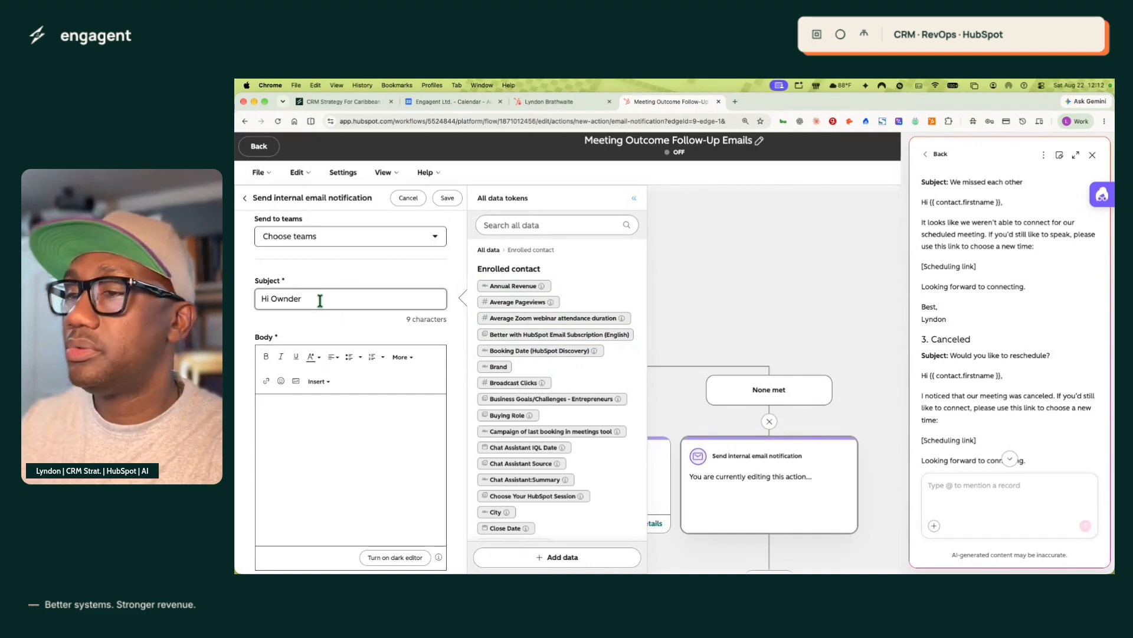
key("BackSpace")
key("BackSpace")
key("BackSpace")
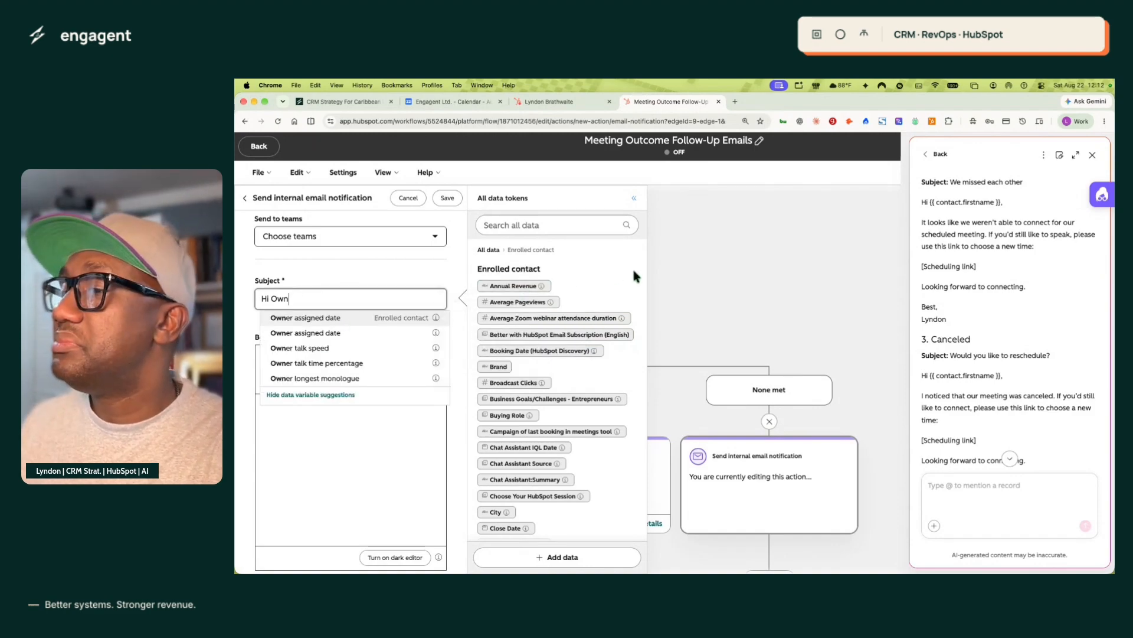
left_click(534, 225)
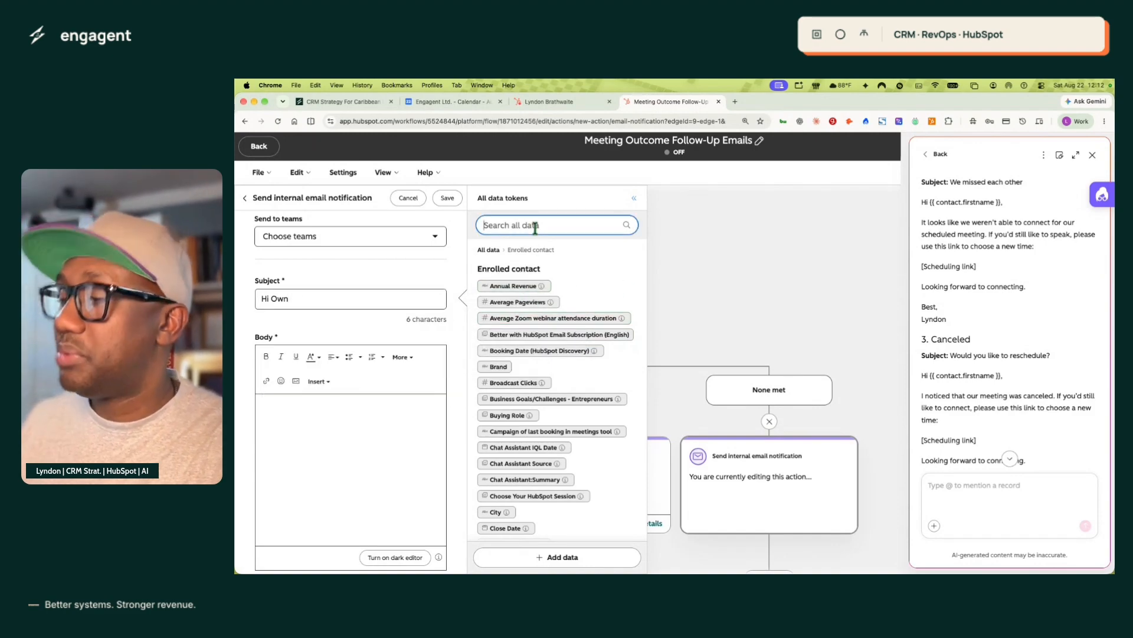
type("owner")
left_click(509, 297)
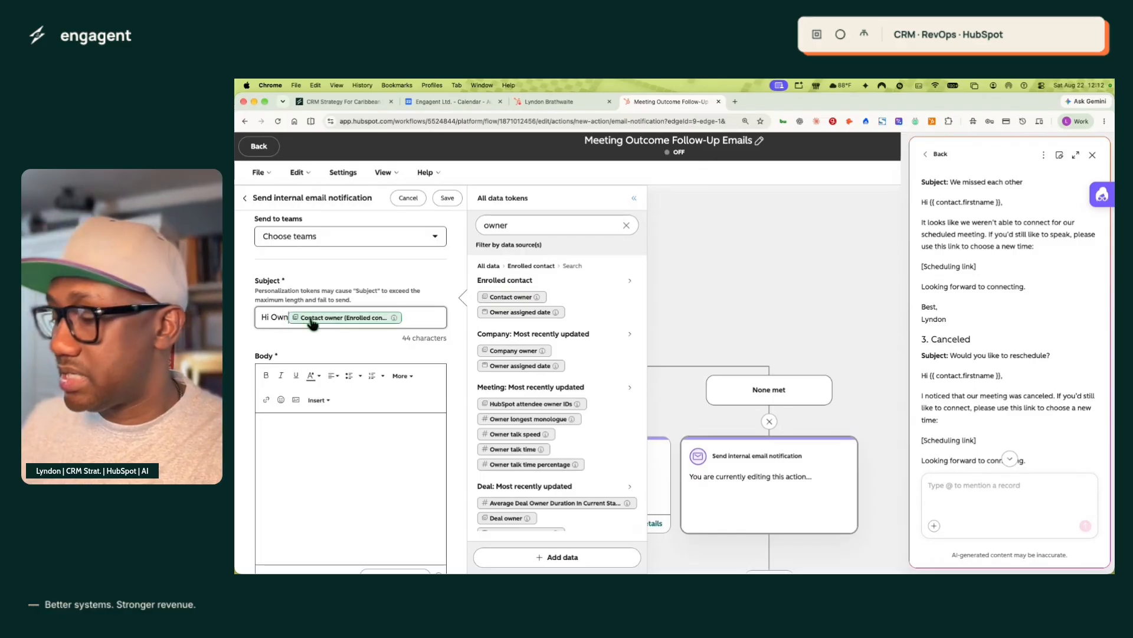
key("BackSpace")
key("BackSpace")
key("BackSpace")
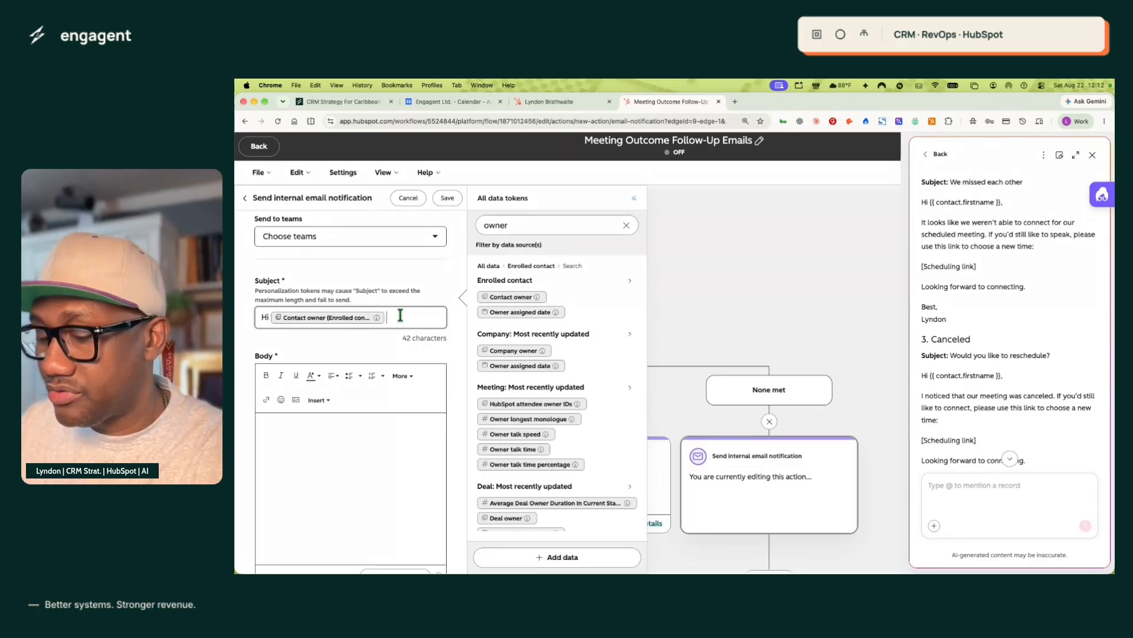
Clear the notification's subject and put the greeting "Hi" with the Contact owner token in the body instead
key("BackSpace")
key("BackSpace")
key("BackSpace")
key("BackSpace")
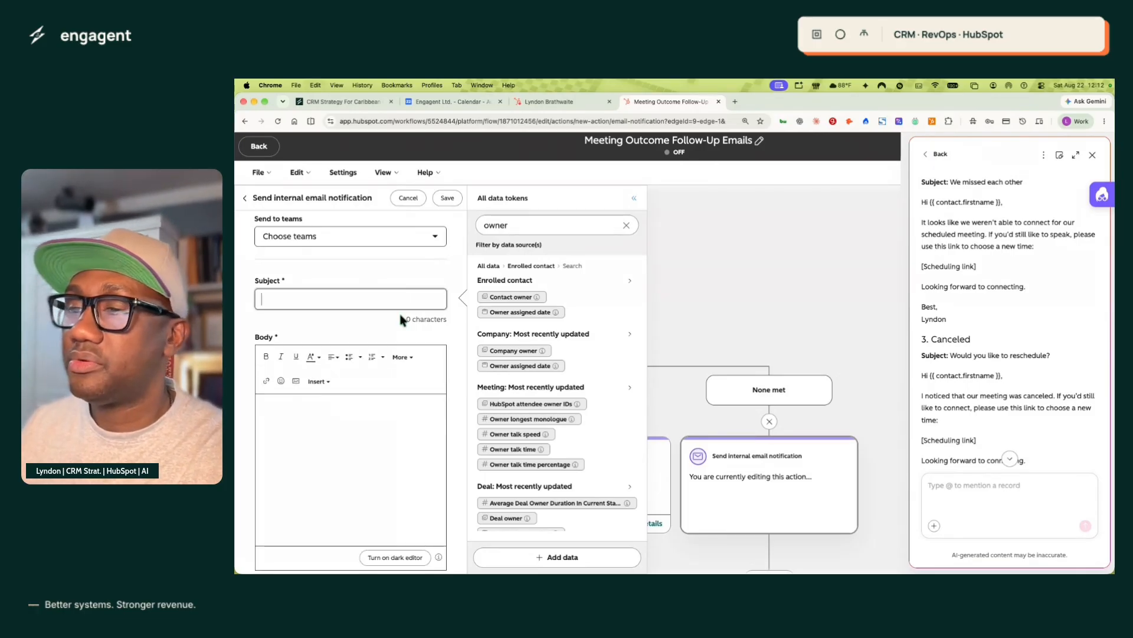
left_click(346, 412)
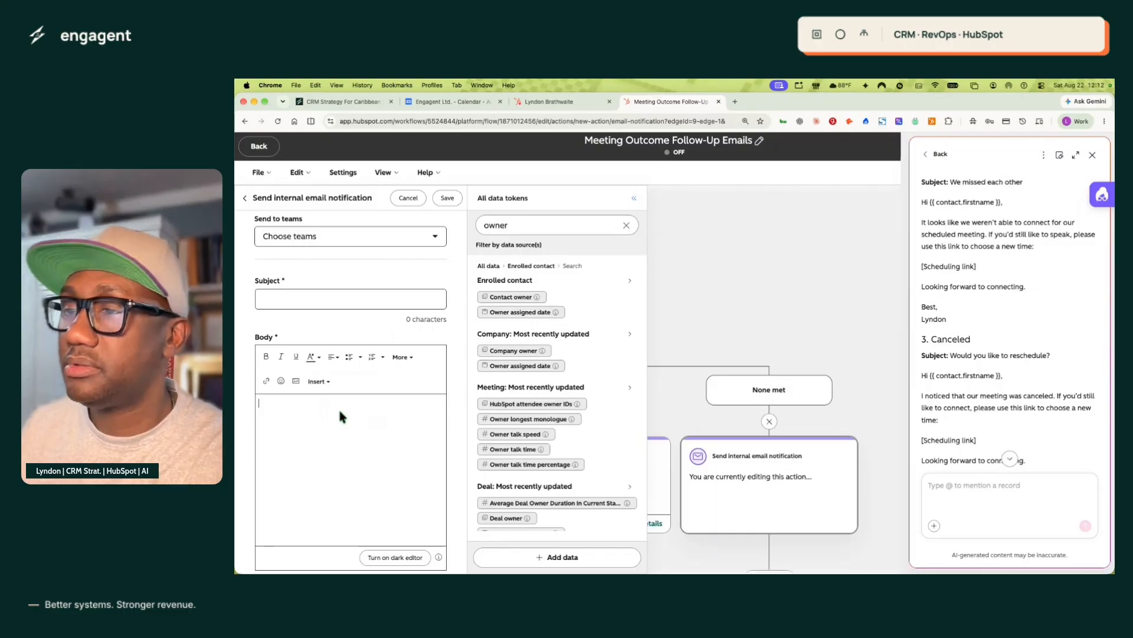
type("Hi Contact owner")
Set the notification's subject to "Missing Meetign Outcome"
left_click(314, 298)
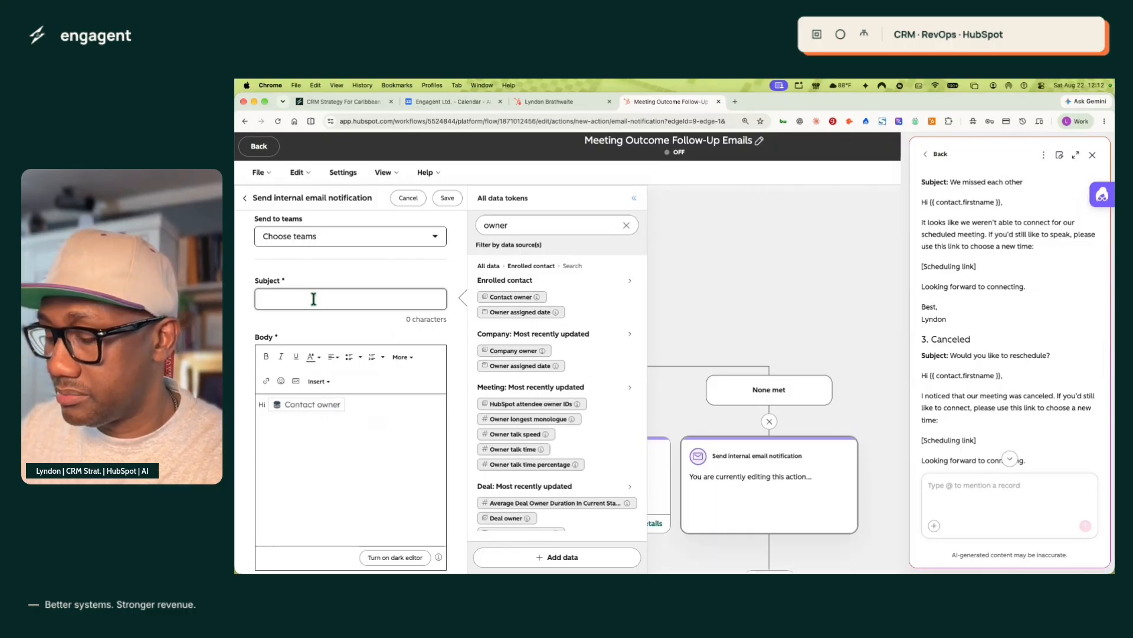
type("Missing ")
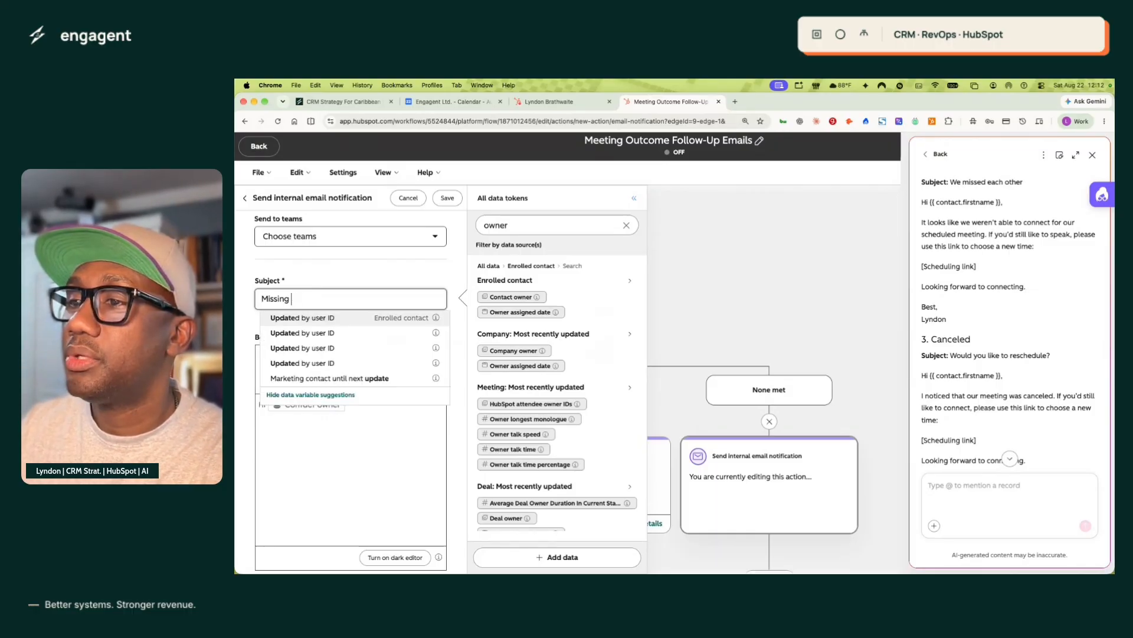
type("UpdMeetign Outcome")
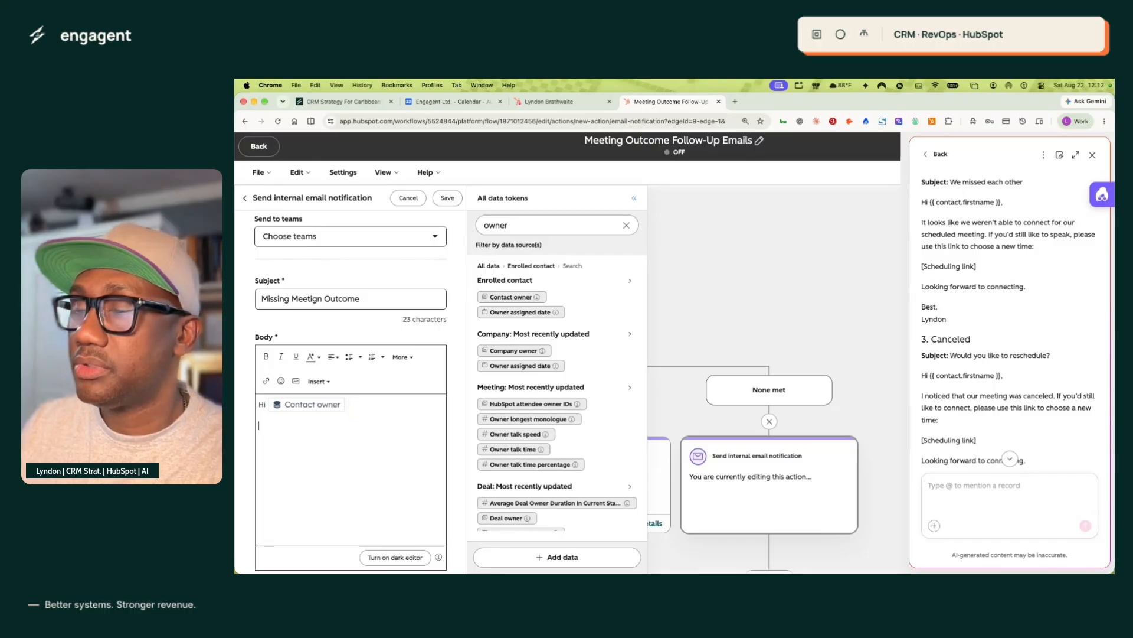
Write "This meeting dosen't have an outcome." and "Please update." below the greeting in the notification's body, correcting the misspelled "outsome"
type("This meeting dosen't h")
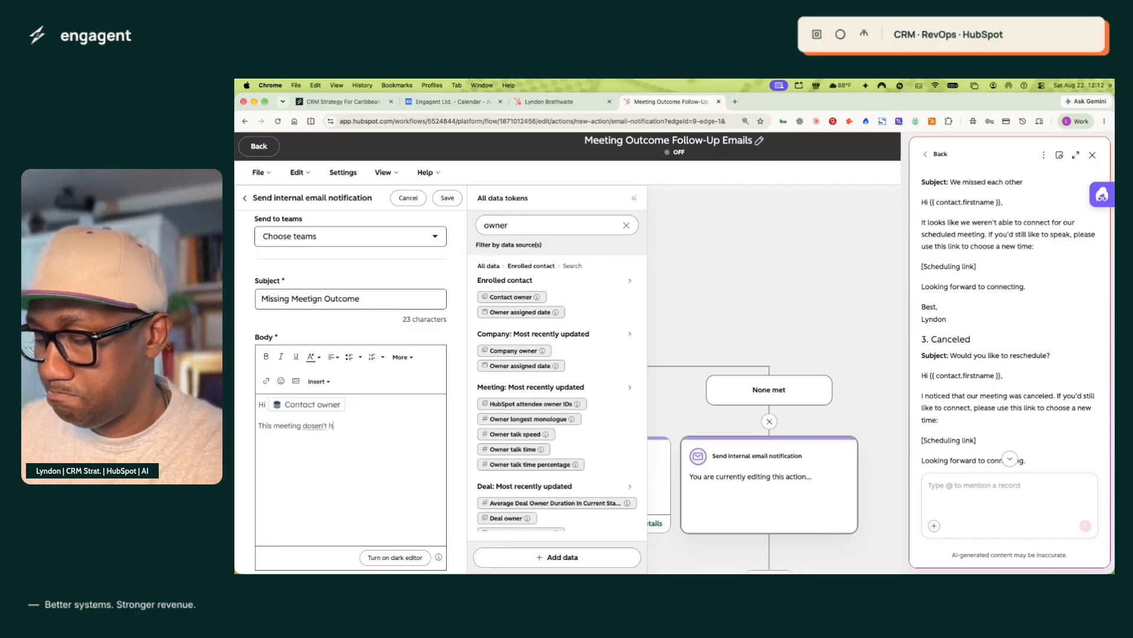
type("ave an outsome.")
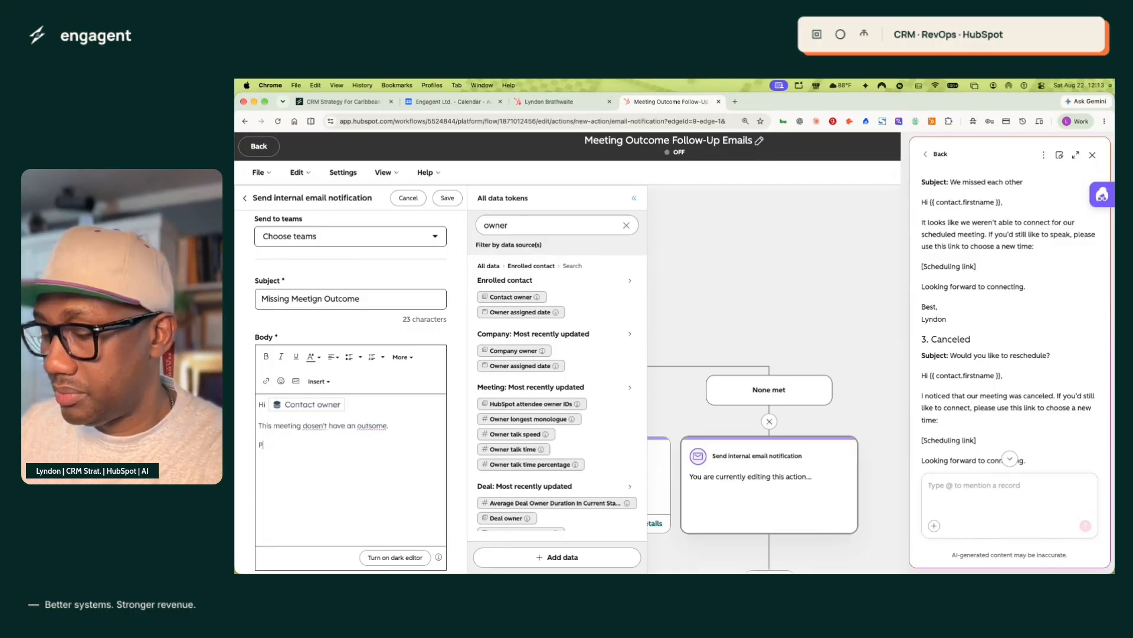
key("Return")
type("Please update.")
key("Return")
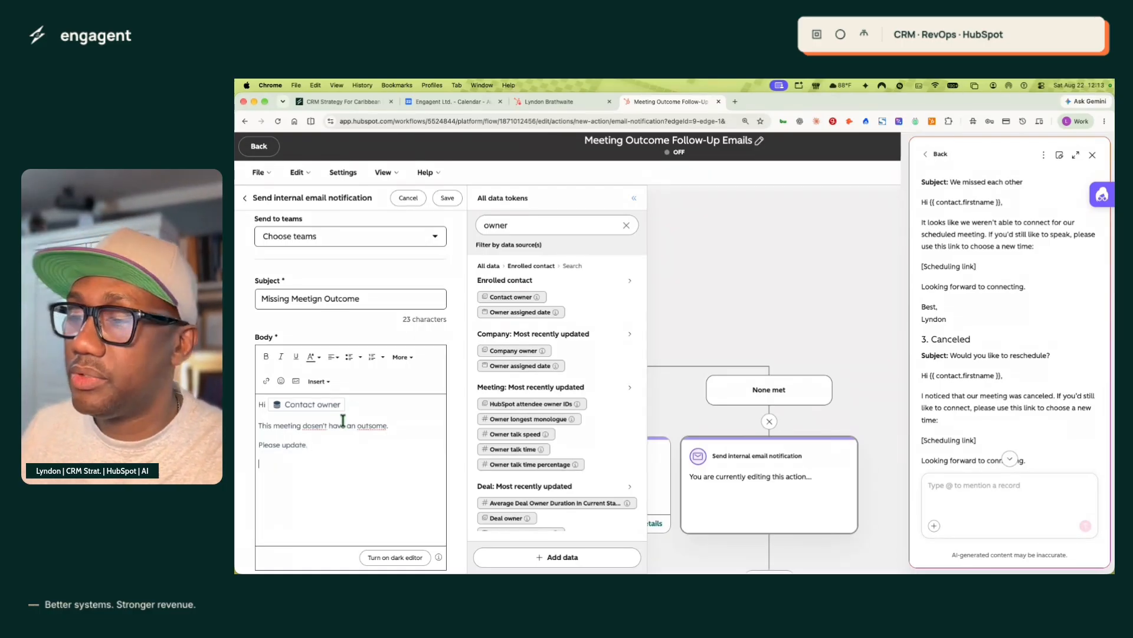
right_click(311, 425)
left_click(373, 425)
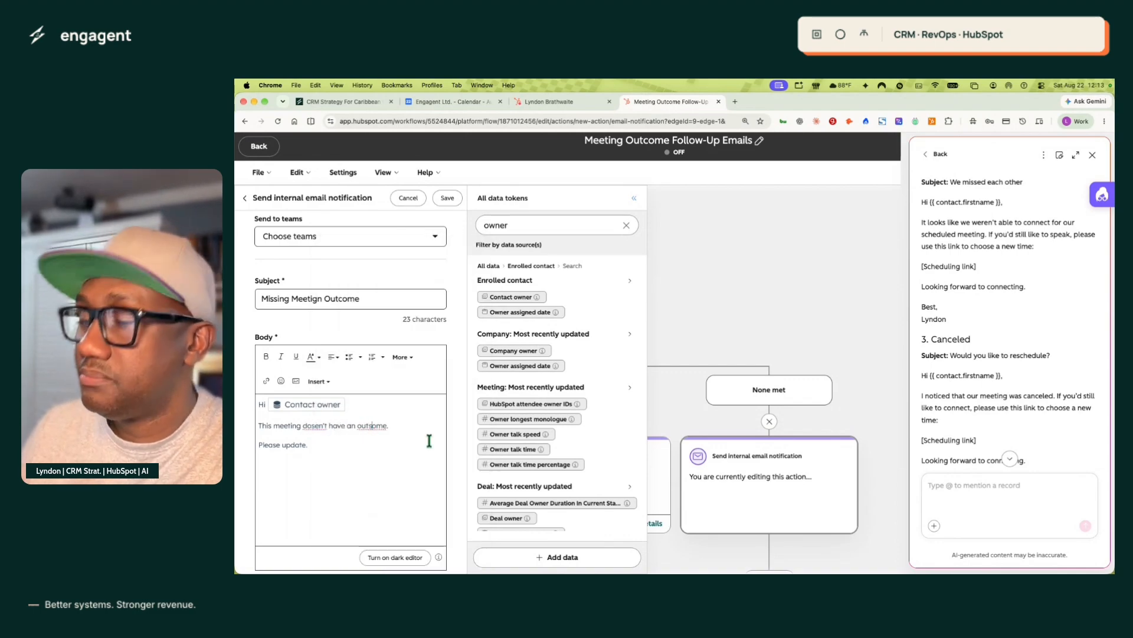
Make the sender's own engagent.io user account the notification's recipient, leave the teams unset, and save the action
scroll(402, 257, "up", 3)
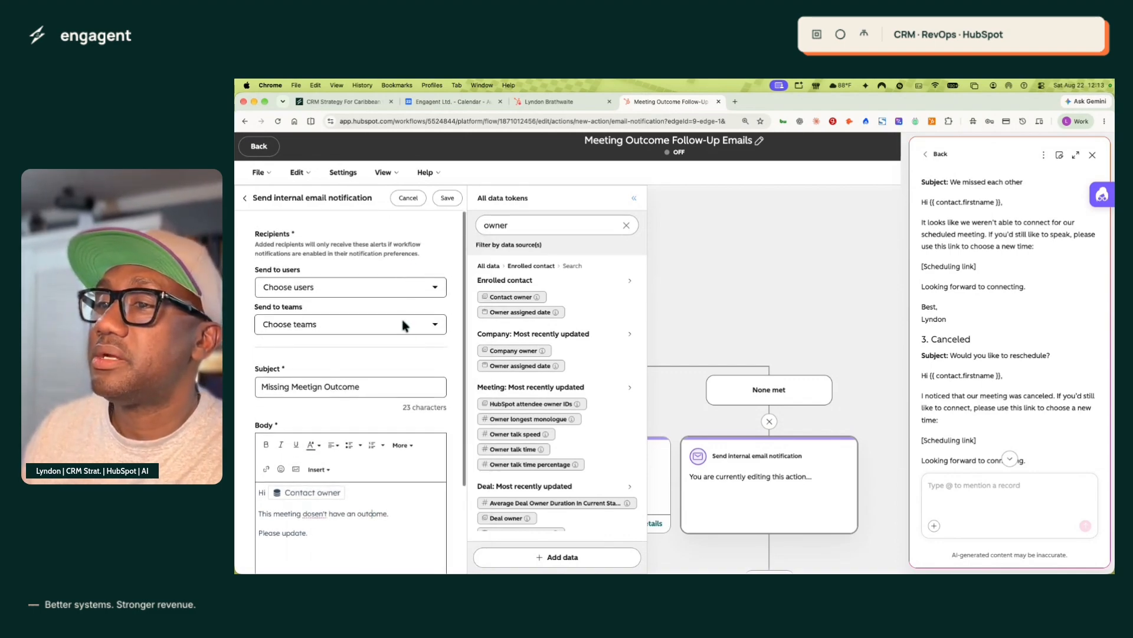
left_click(417, 319)
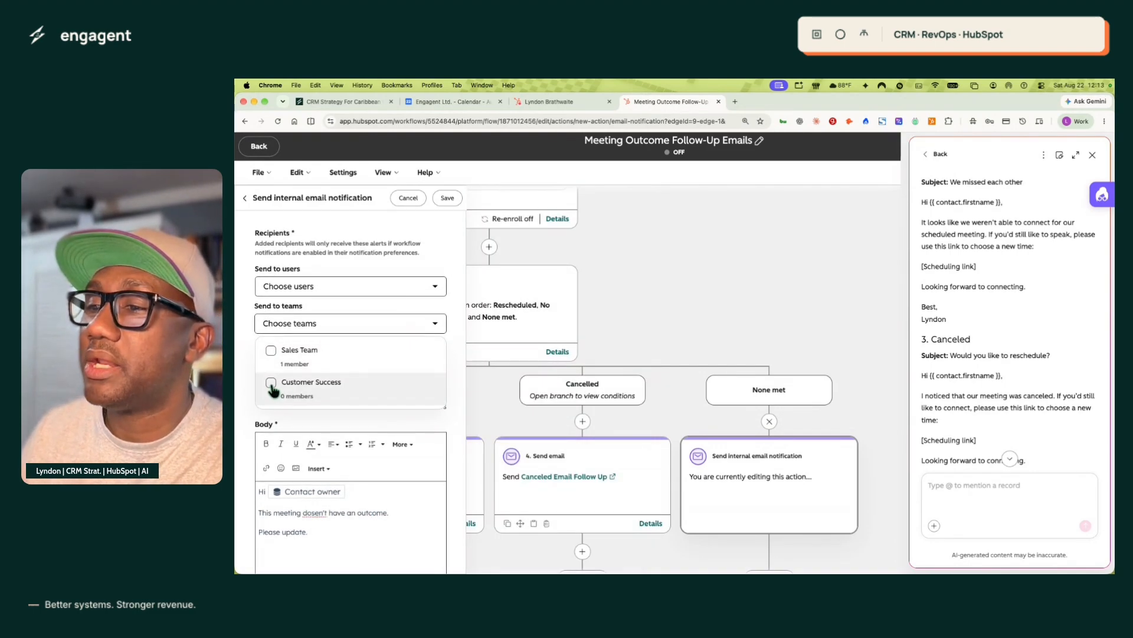
left_click(329, 329)
left_click(329, 328)
left_click(283, 287)
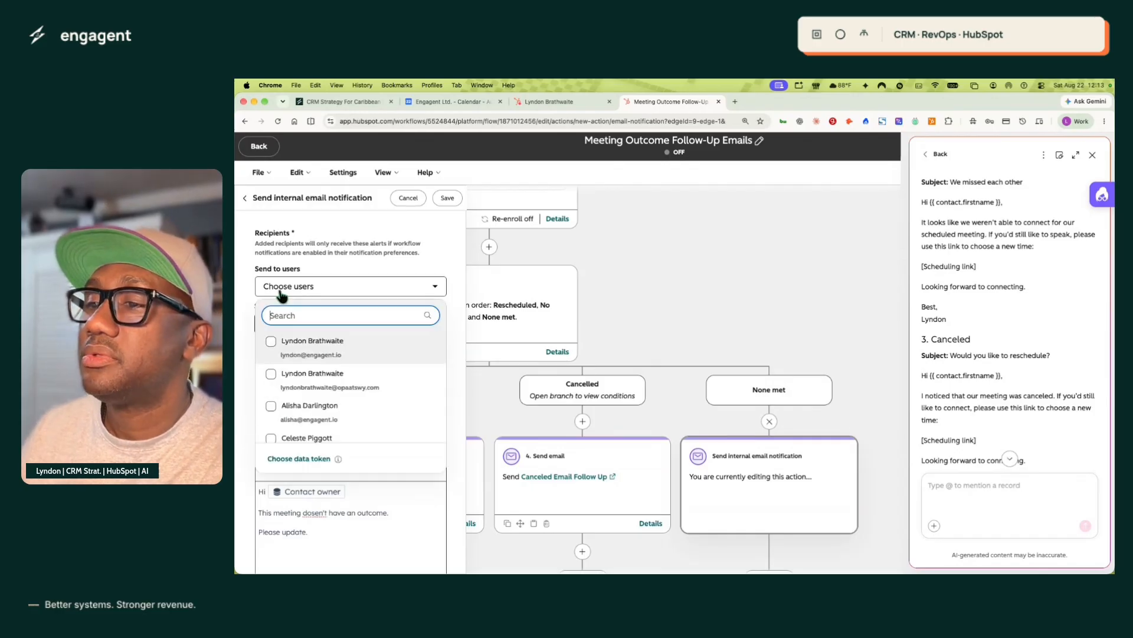
left_click(271, 341)
left_click(246, 324)
left_click(448, 198)
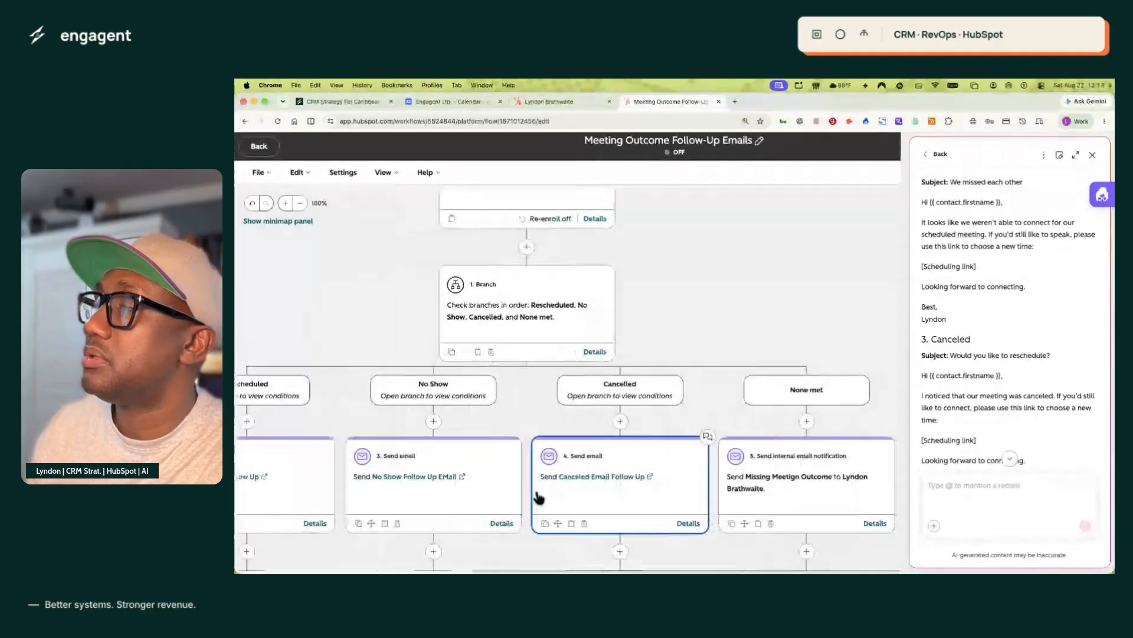
Test the workflow with an existing contact found by first name and examine the path the record is expected to take
left_click(688, 243)
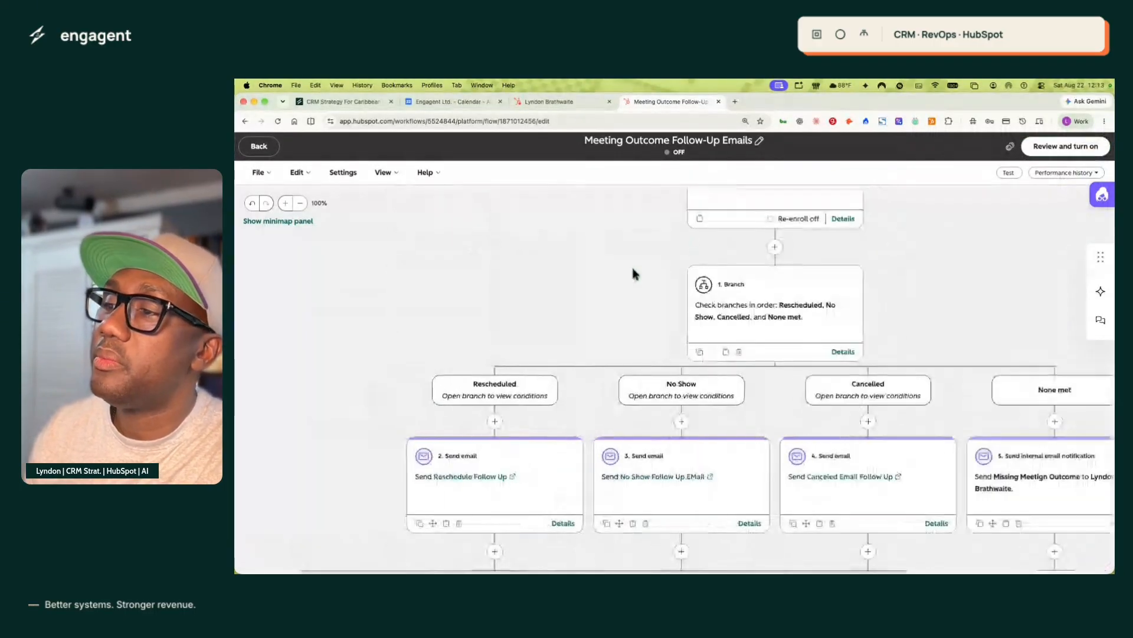
left_click(1008, 172)
left_click(935, 180)
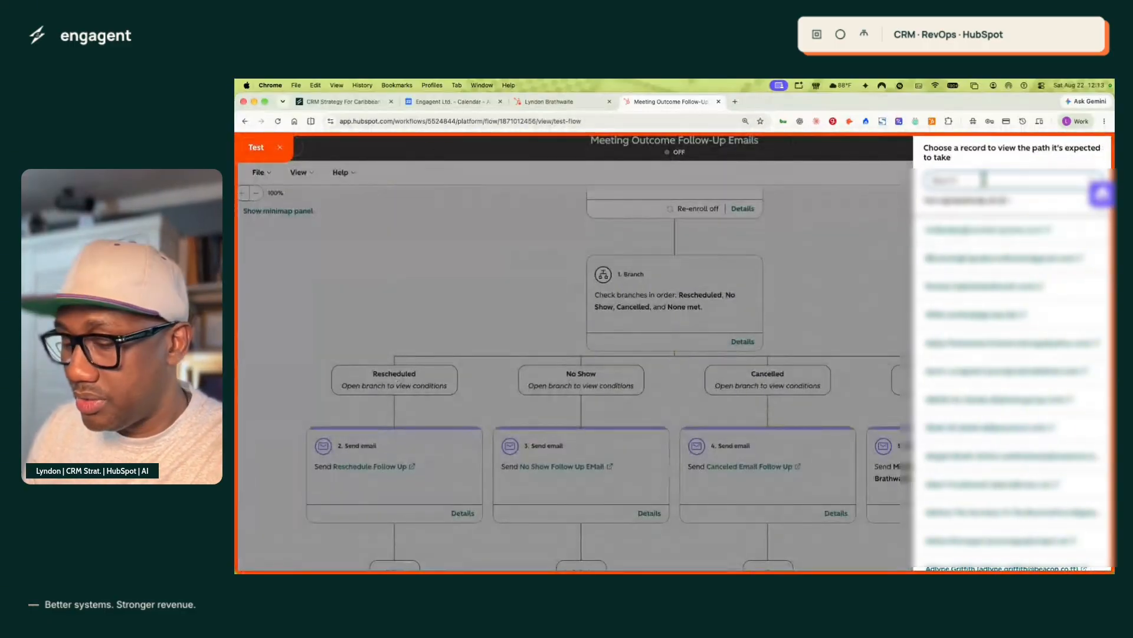
type("vanessa")
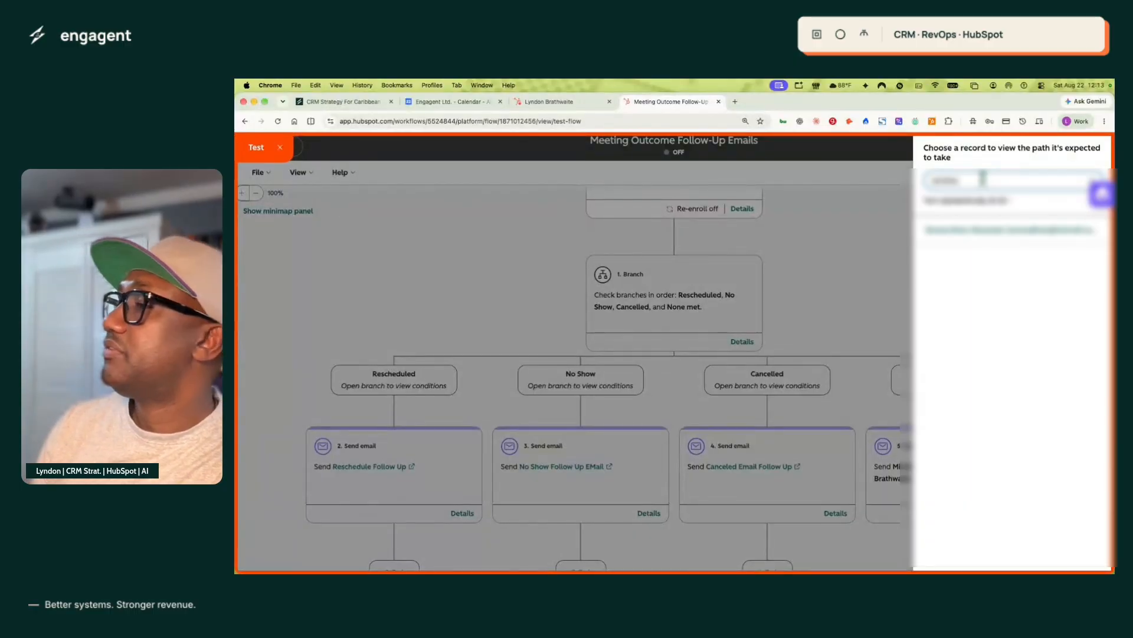
left_click(1085, 236)
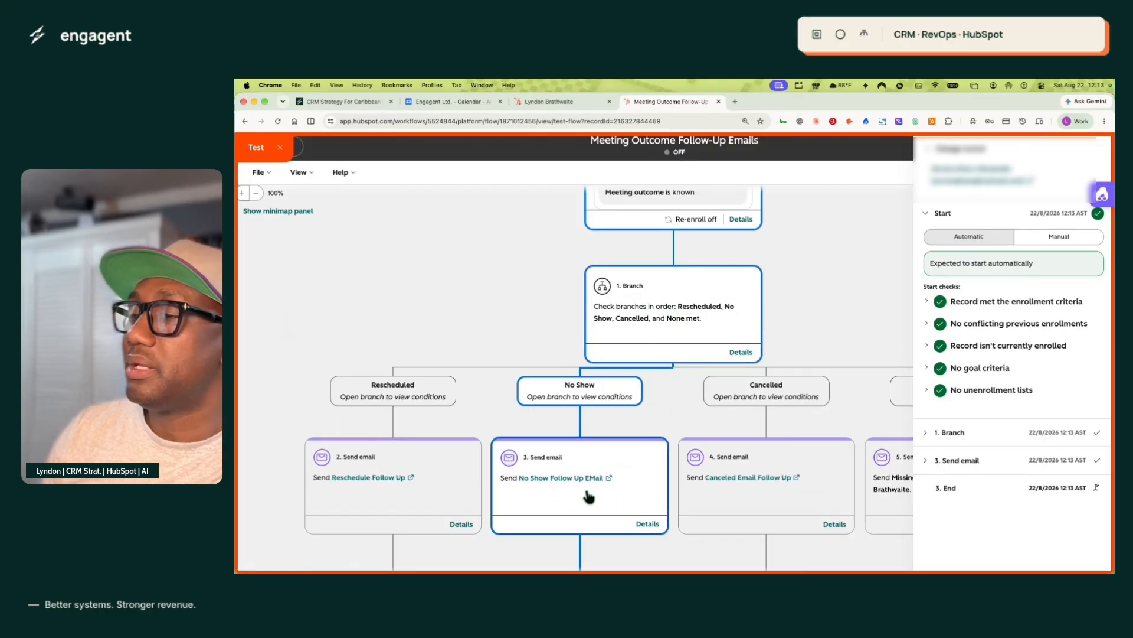
scroll(597, 502, "down", 1)
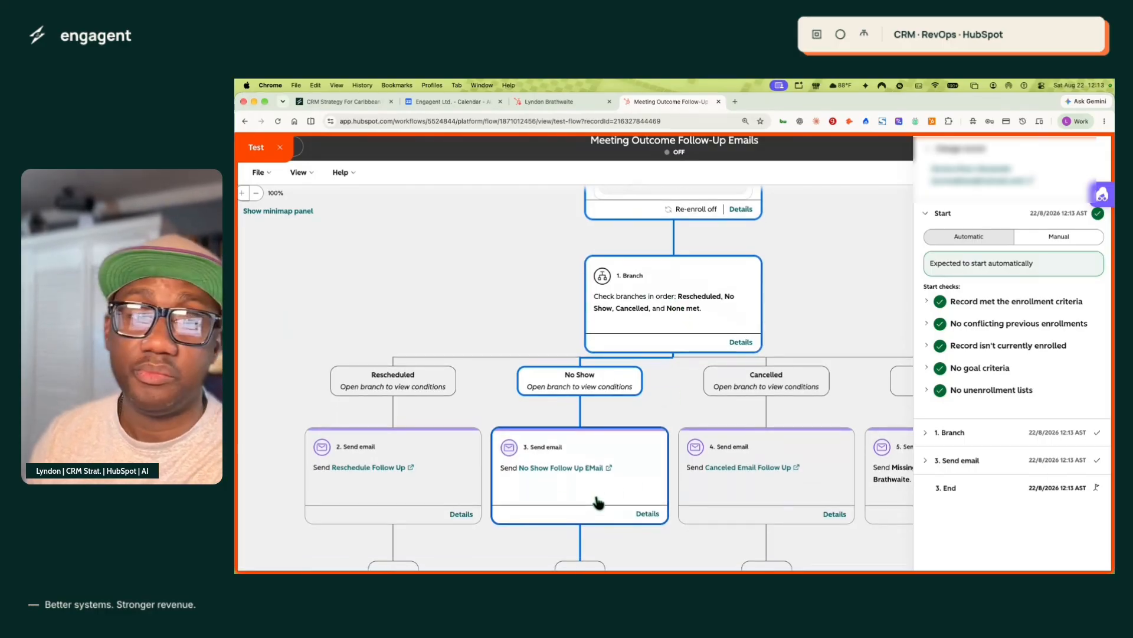
scroll(598, 502, "down", 3)
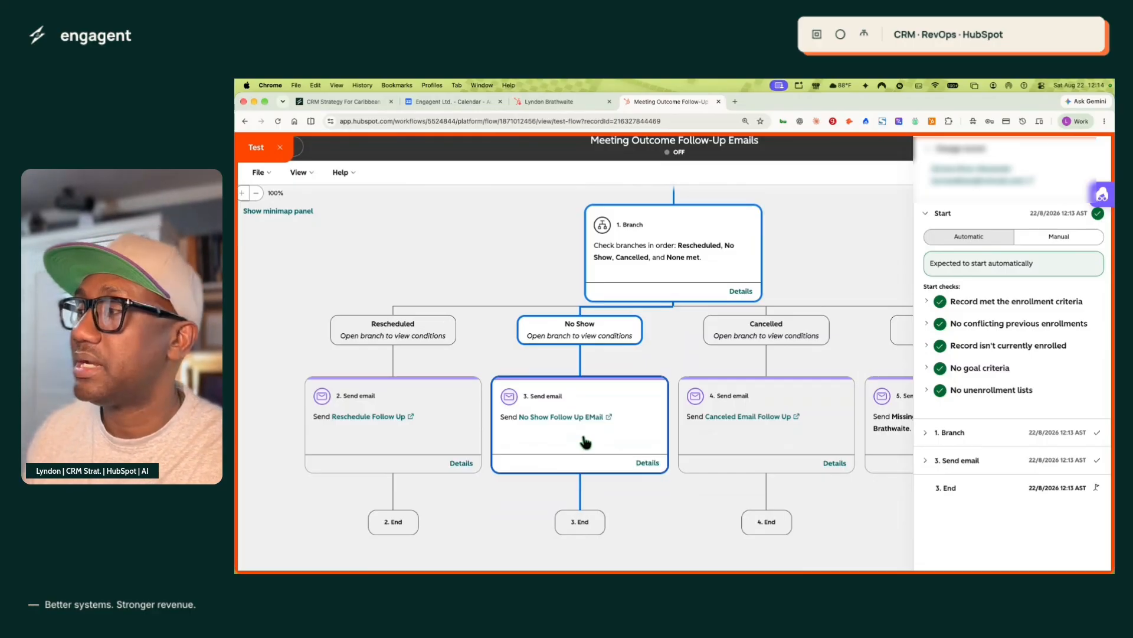
Read the test's start check details for goal criteria, current enrollment and conflicting previous enrollments
left_click(927, 368)
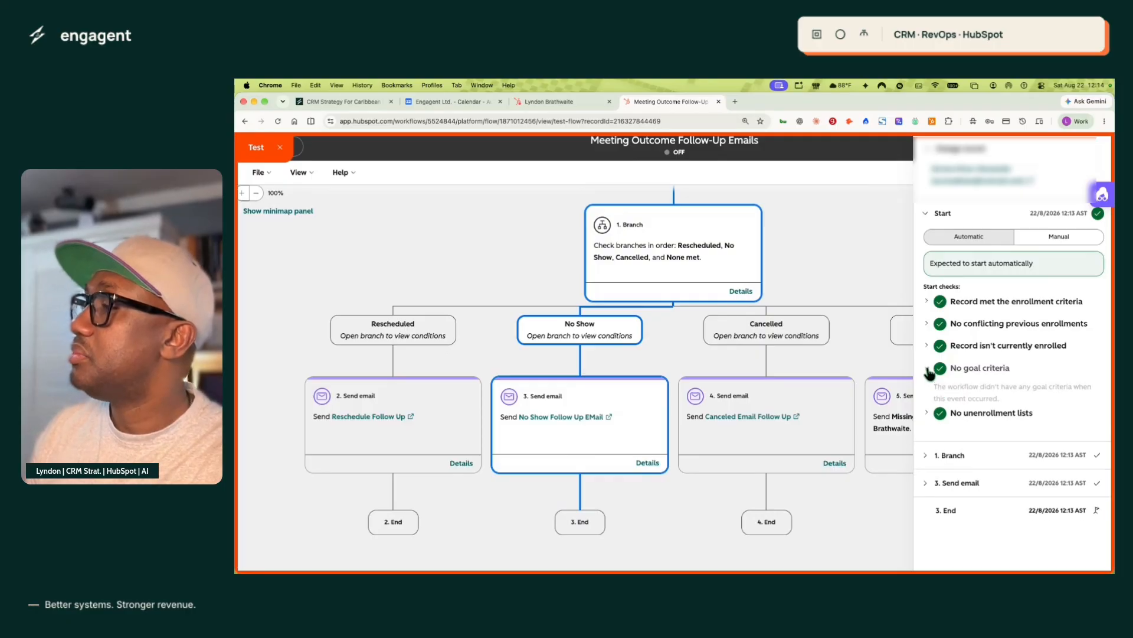
left_click(927, 347)
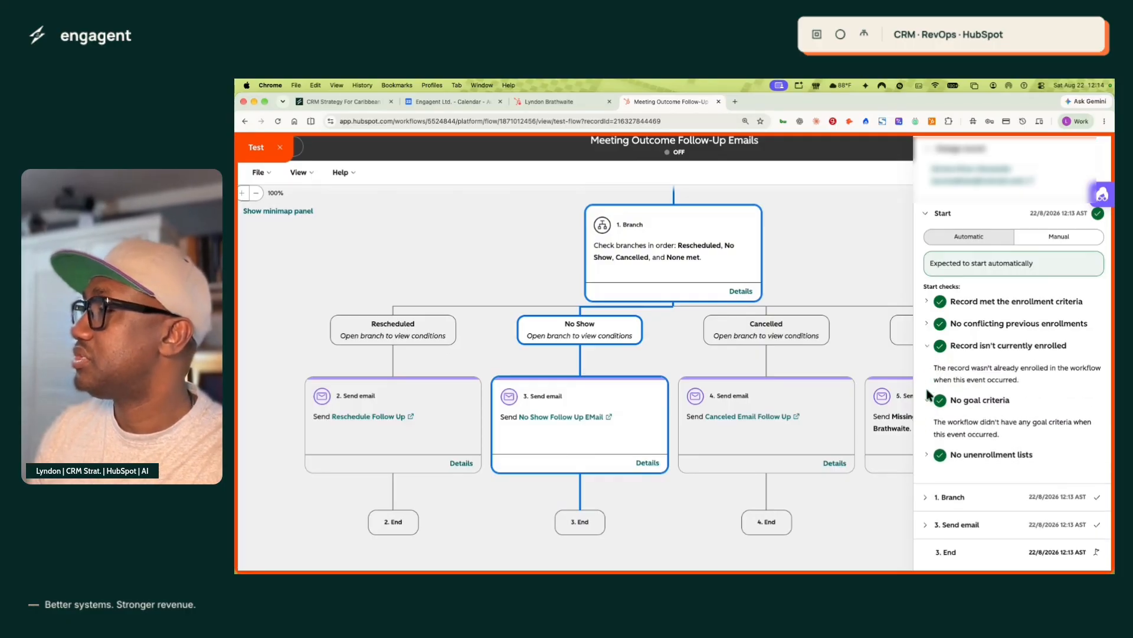
left_click(930, 323)
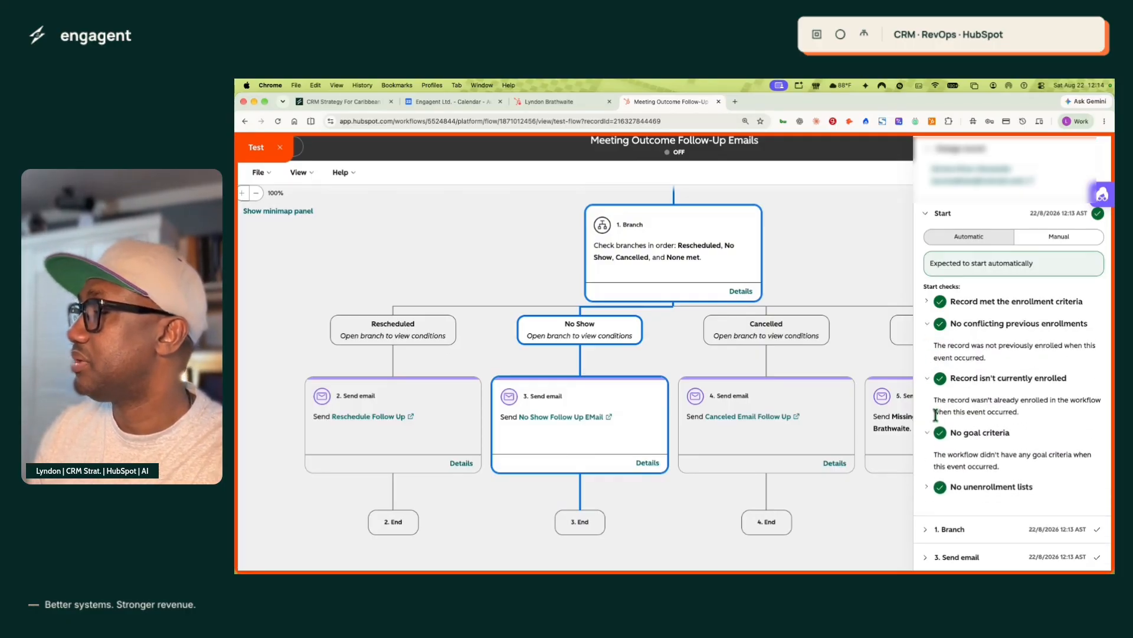
Send a preview of the No Show Follow Up EMail from the test path and read it in Gmail before leaving the test
left_click(956, 557)
left_click(973, 518)
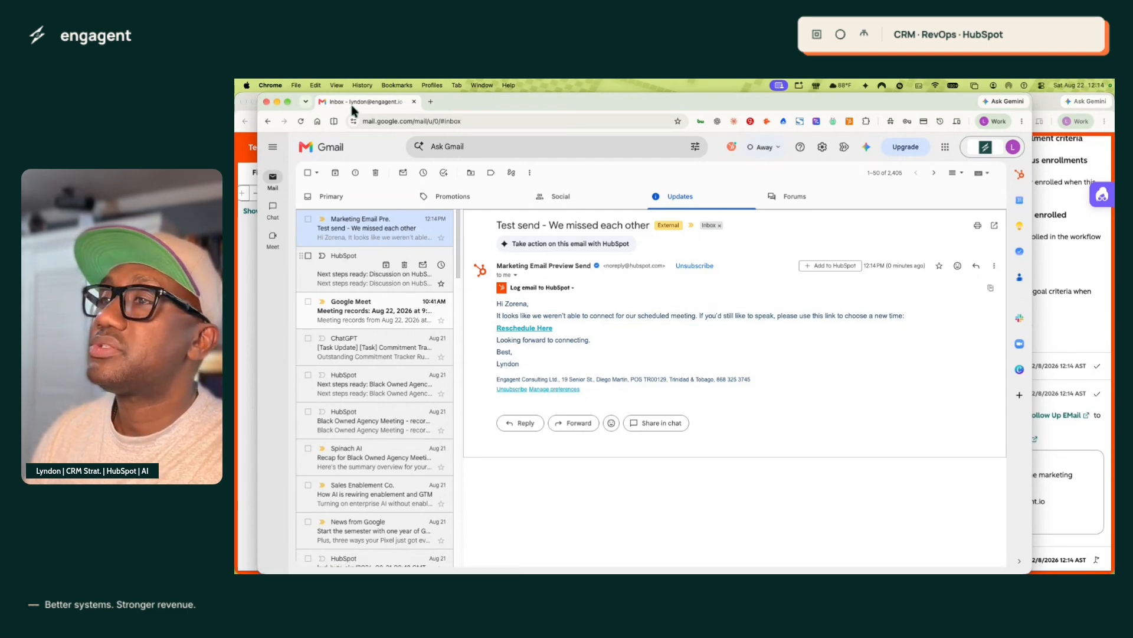
left_click(266, 102)
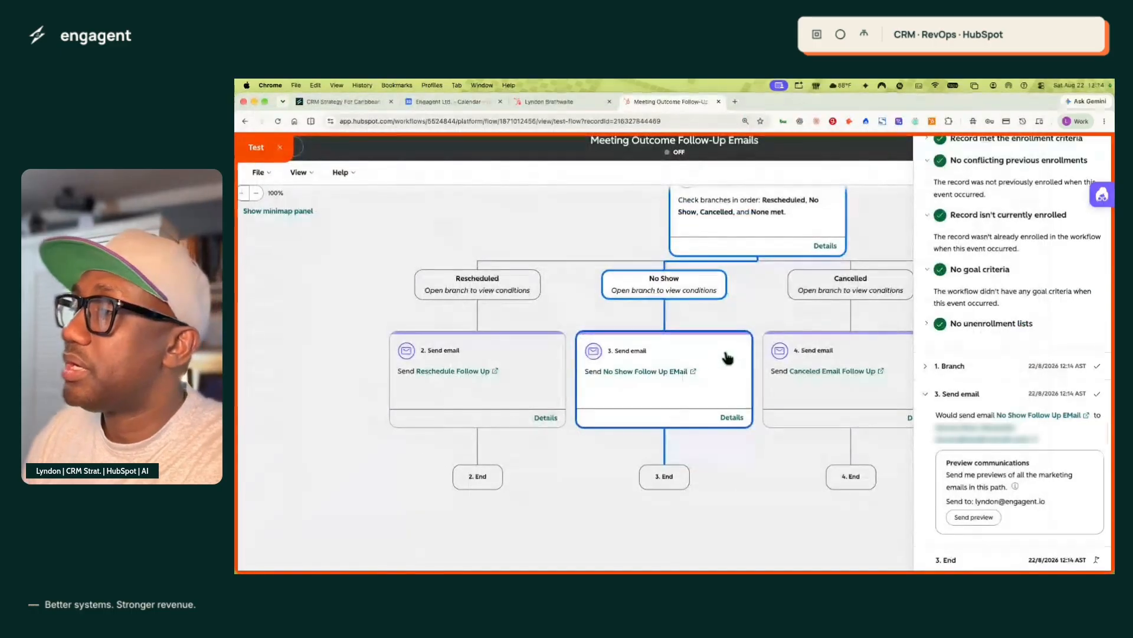
scroll(762, 329, "right", 3)
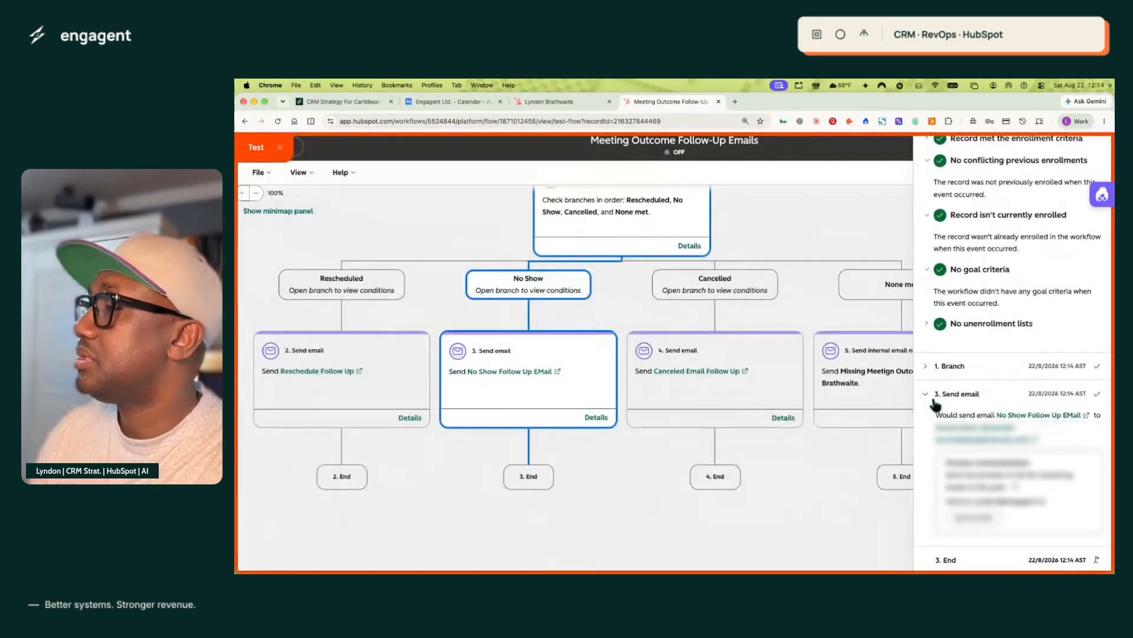
scroll(931, 399, "up", 3)
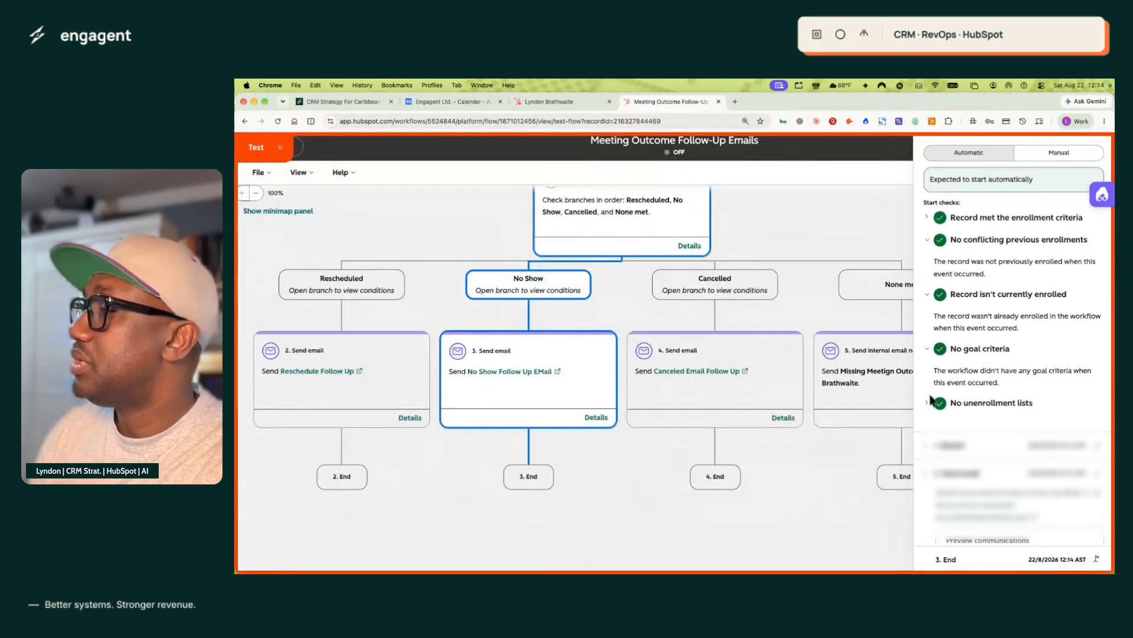
scroll(931, 399, "up", 2)
scroll(953, 354, "up", 1)
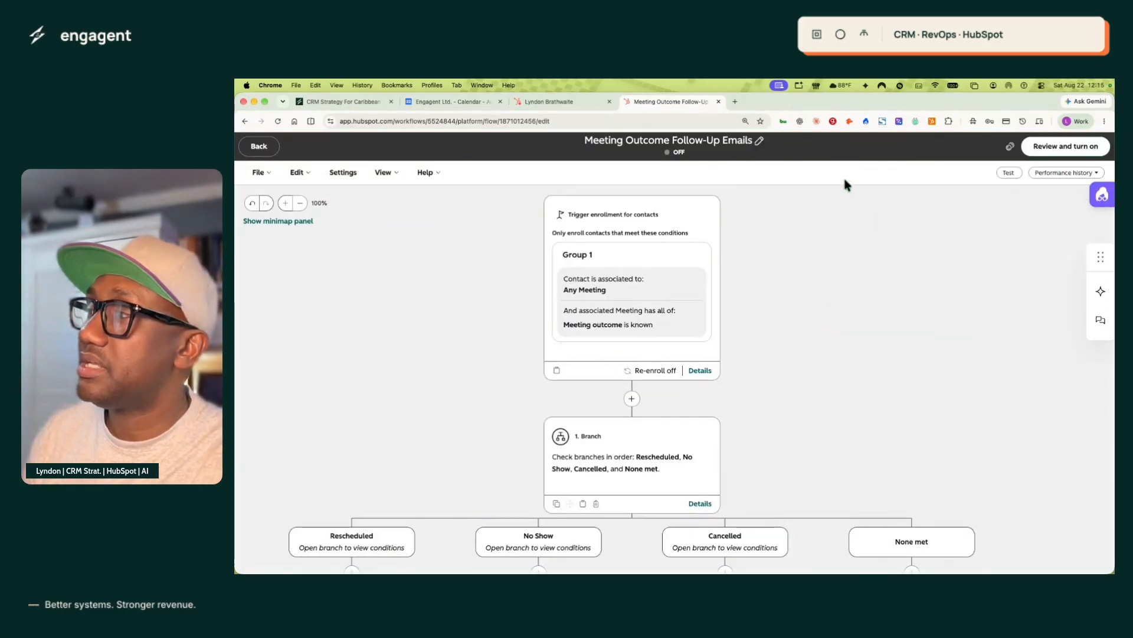
Begin reviewing the workflow for activation and choose to enroll only contacts who meet the criteria after it is turned on
left_click(1071, 148)
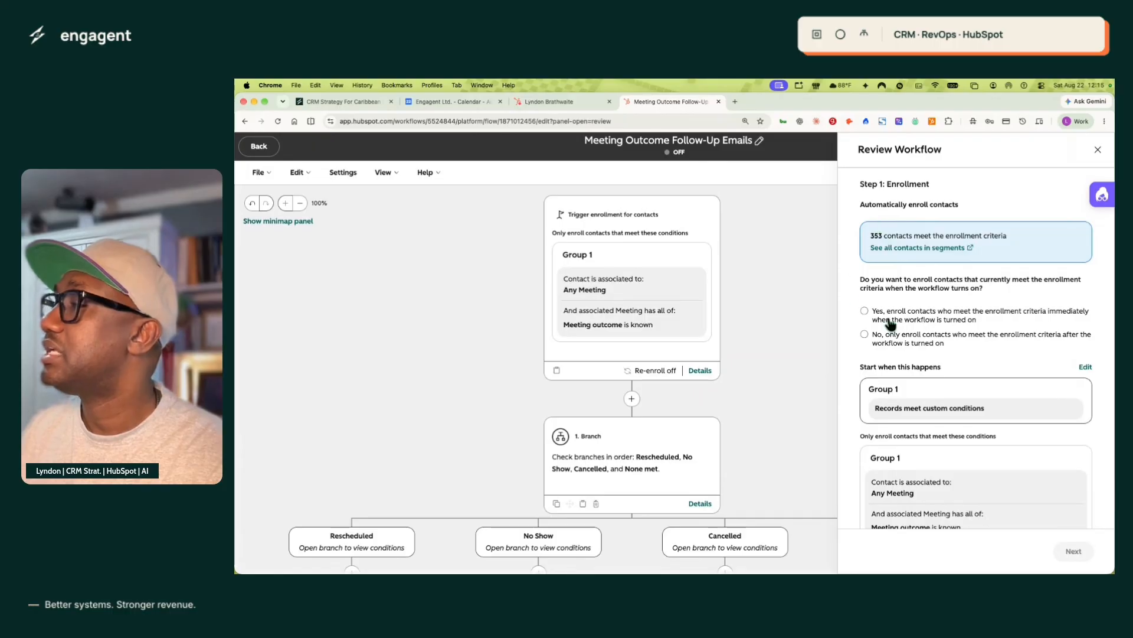
left_click(865, 335)
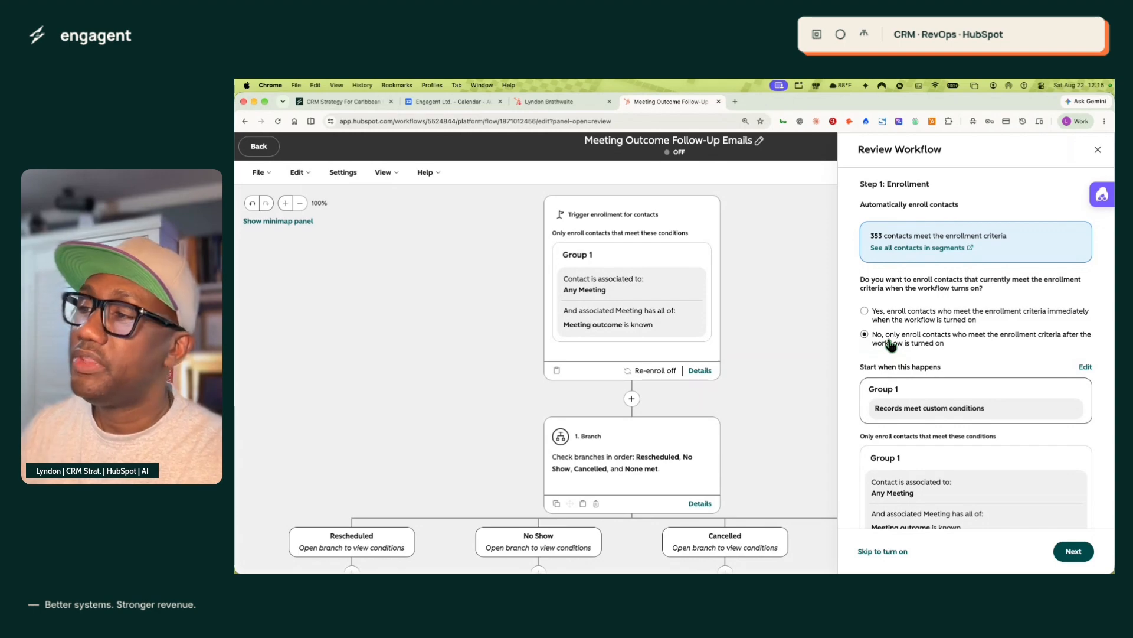
Look through the CRM actions that can be added after the Reschedule Follow Up email in the Rescheduled branch
scroll(526, 413, "down", 5)
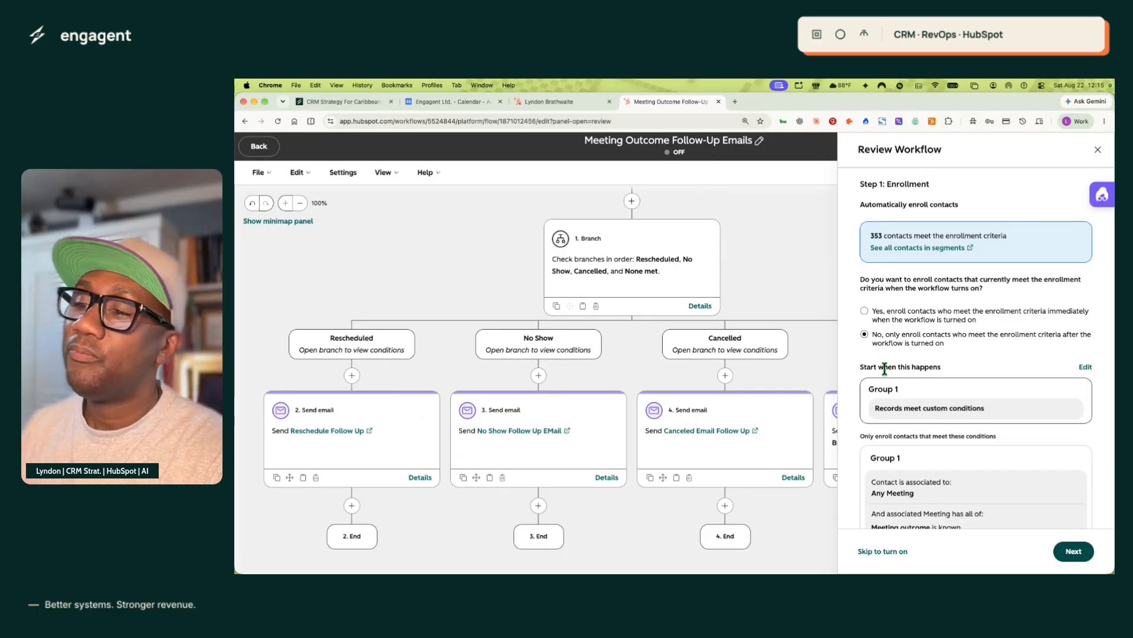
scroll(364, 394, "down", 3)
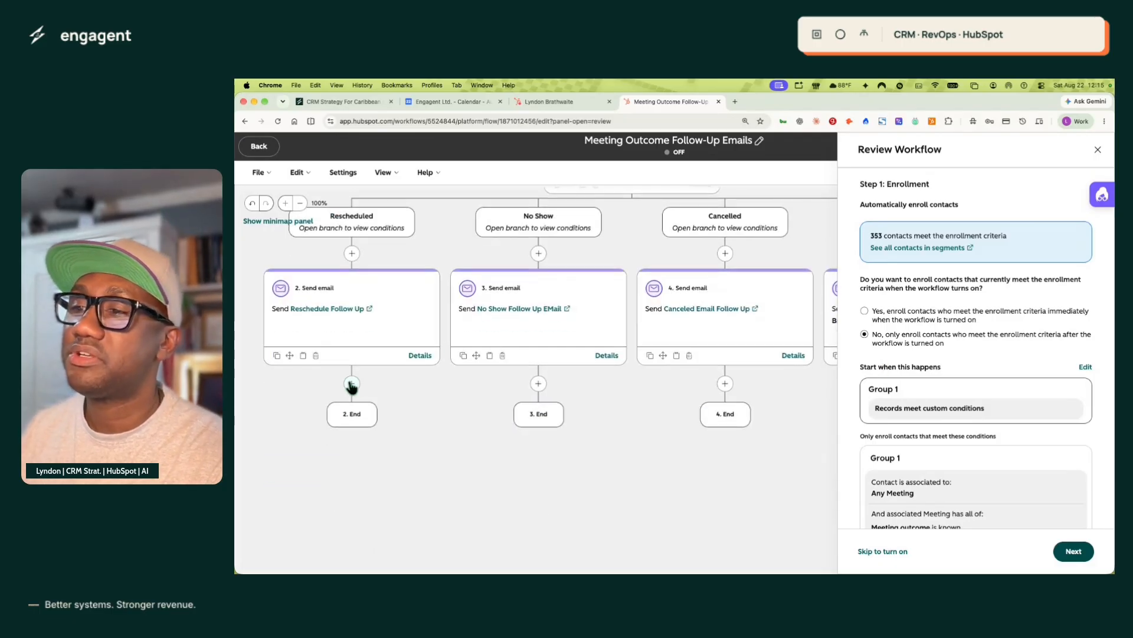
left_click(352, 383)
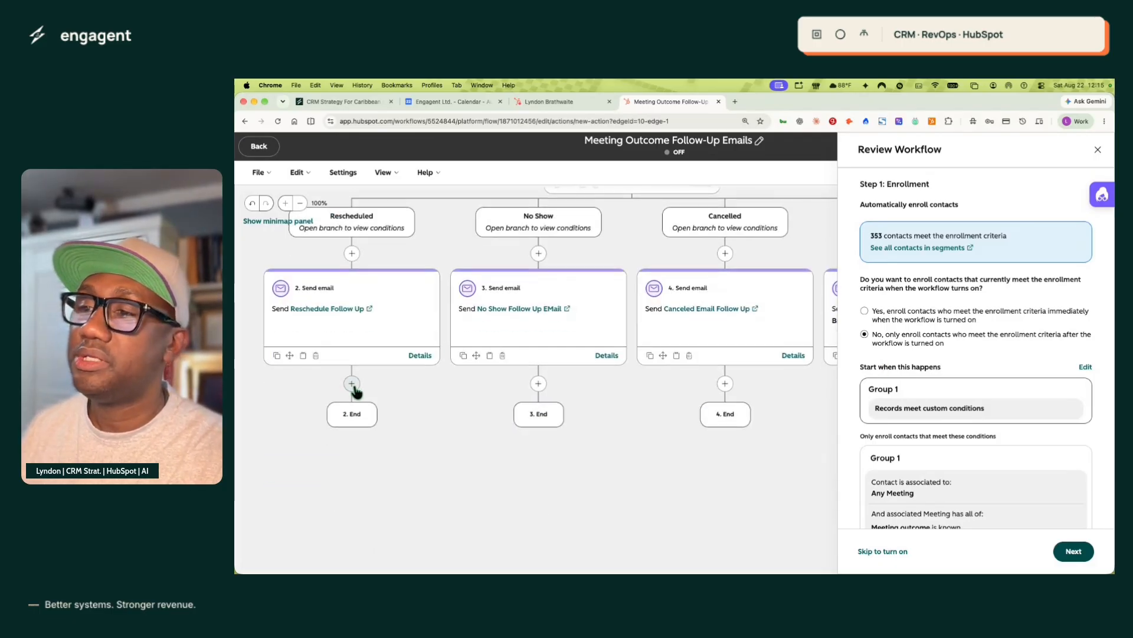
scroll(307, 401, "down", 1)
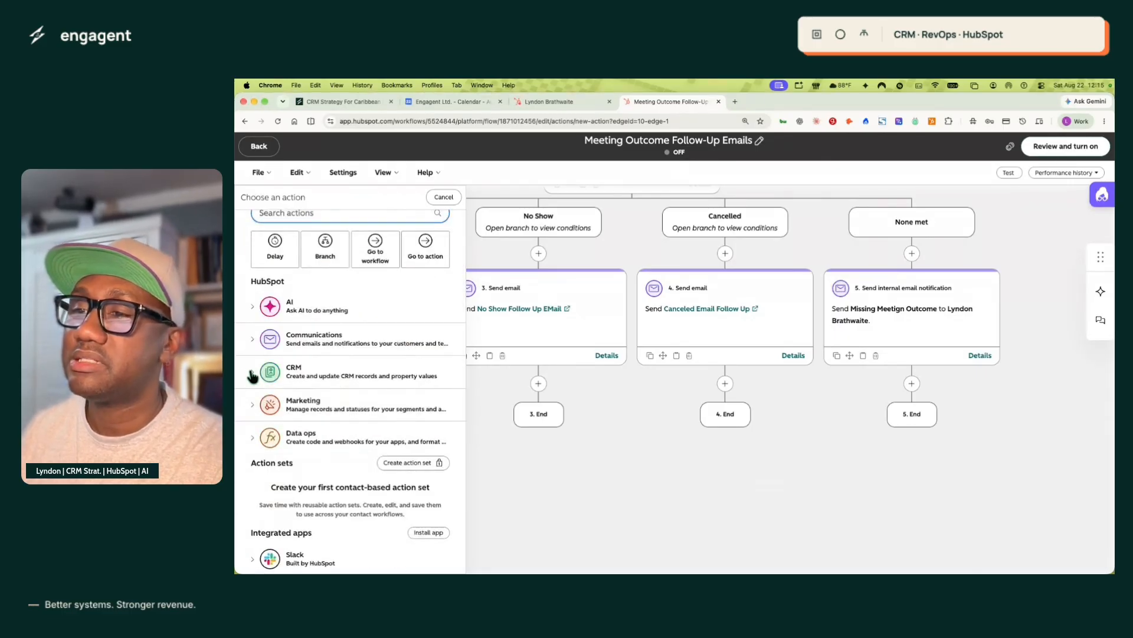
left_click(258, 375)
scroll(326, 437, "down", 5)
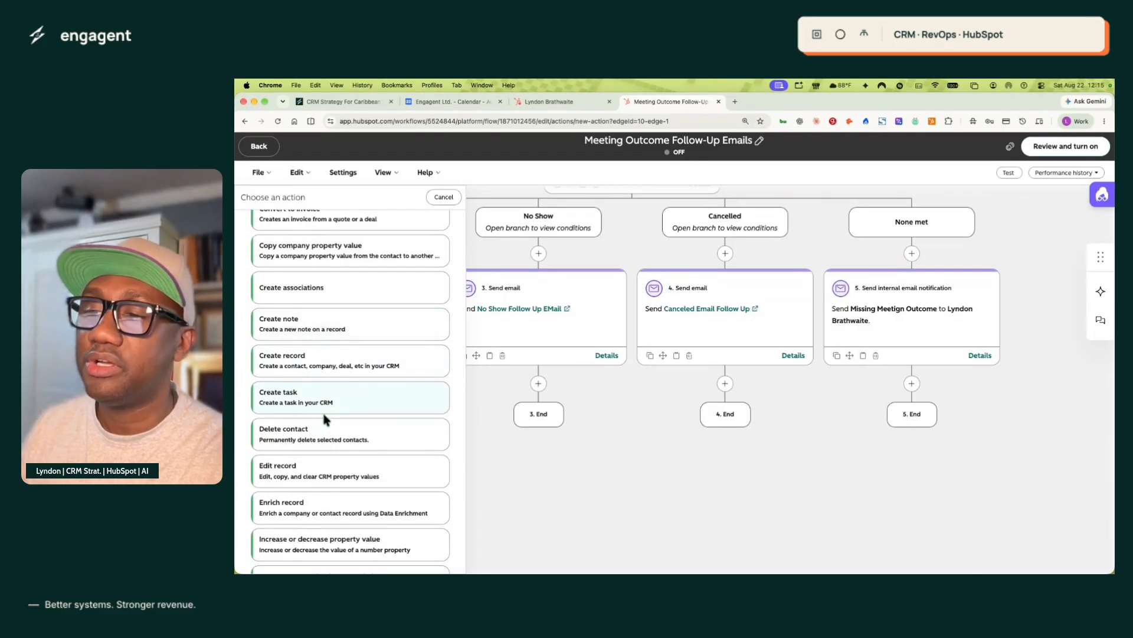
scroll(324, 419, "down", 1)
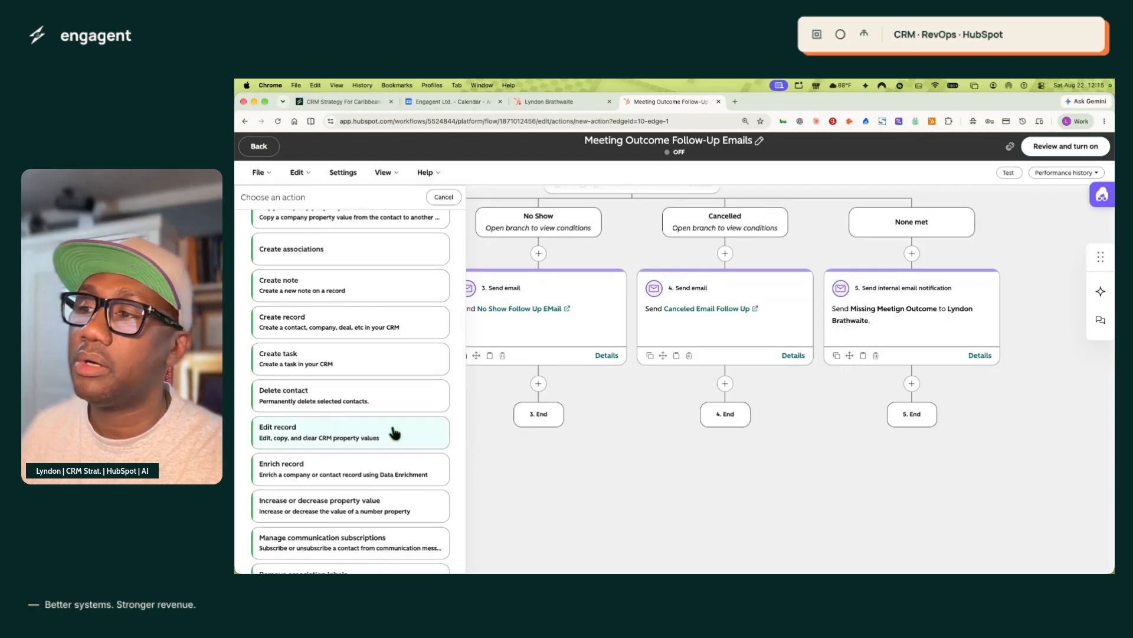